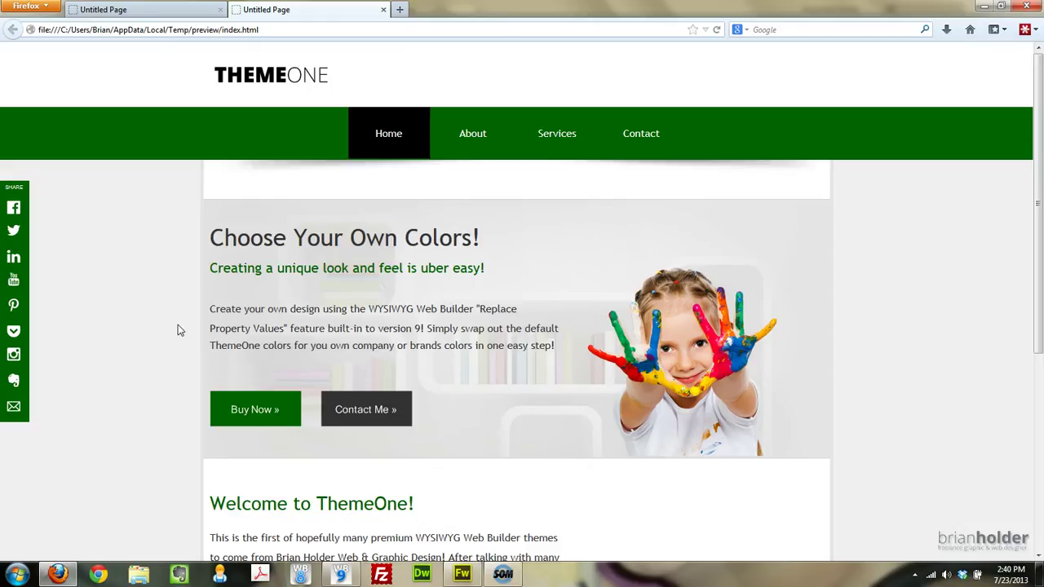
# Close the duplicate 'Untitled Page' preview tab and bring the ThemeOne project forward in Web Builder
pyautogui.click(220, 9)
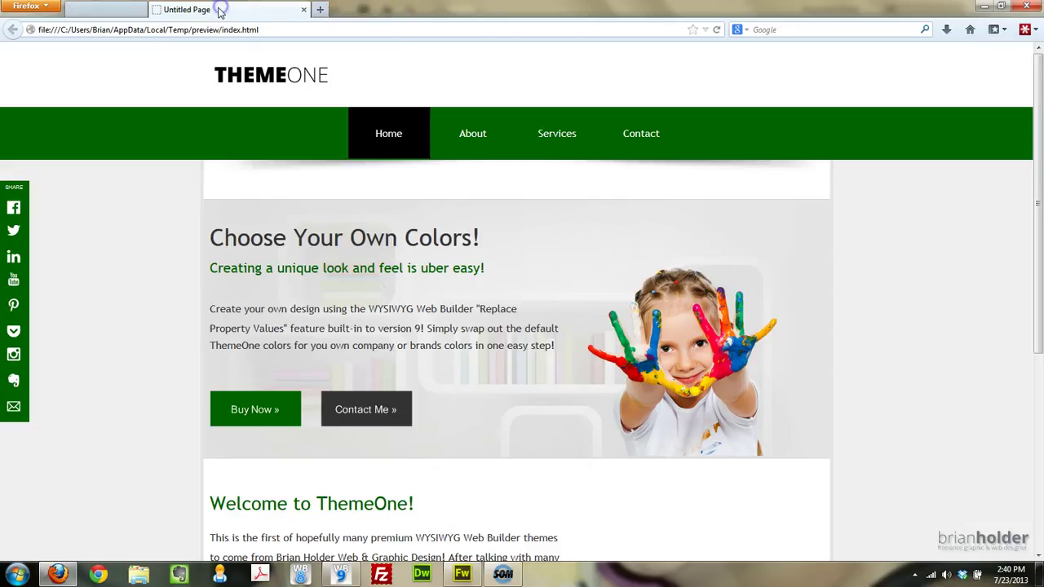
pyautogui.click(340, 576)
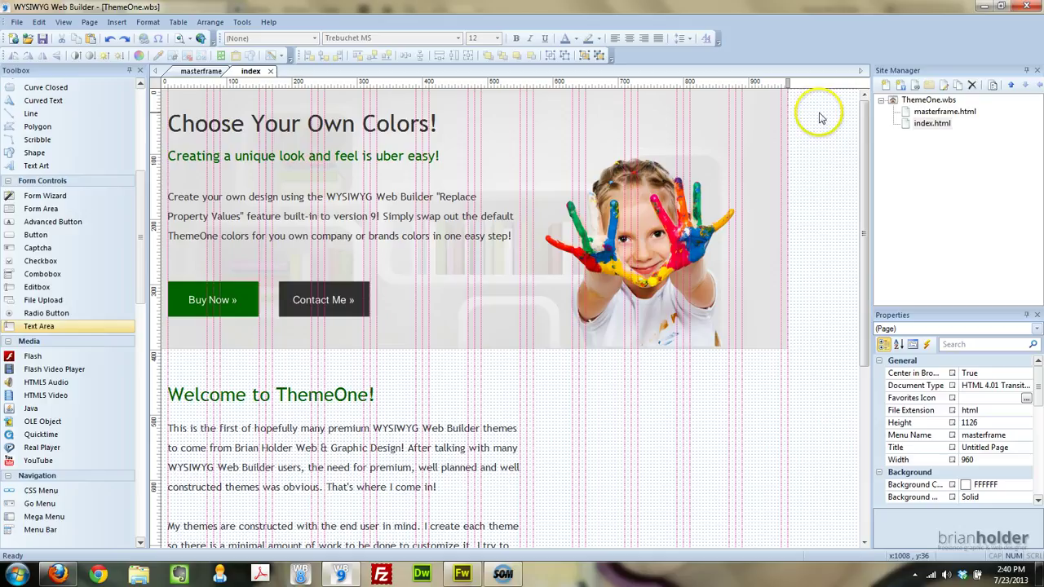
pyautogui.click(59, 575)
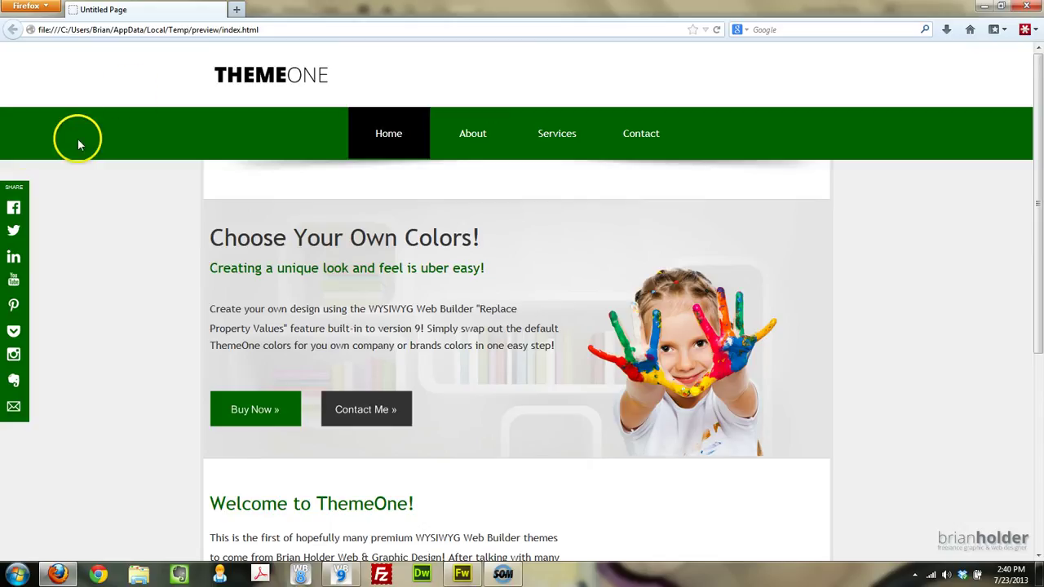
pyautogui.scroll(-5, 115, 281)
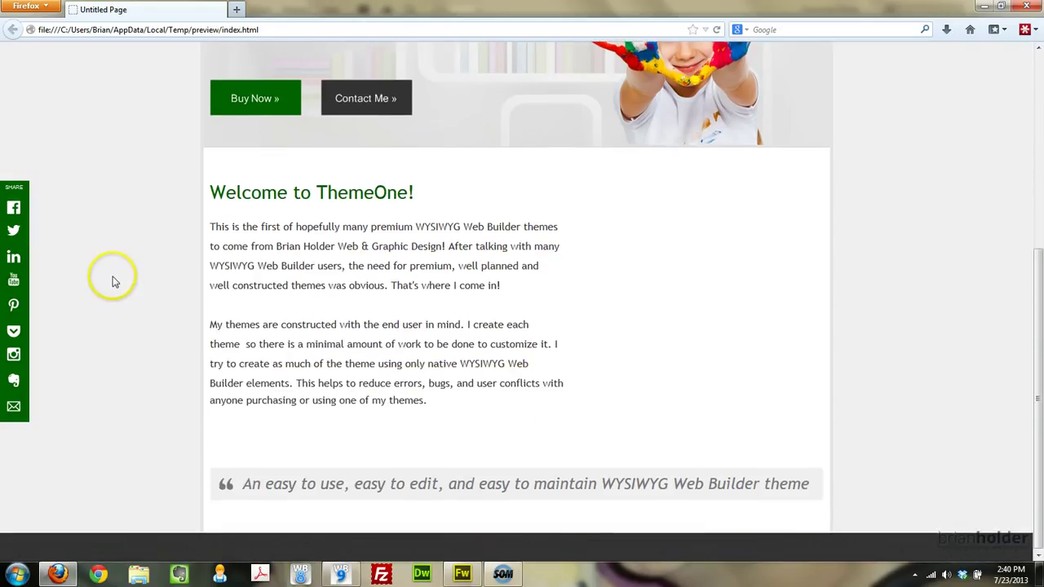
pyautogui.scroll(5, 85, 312)
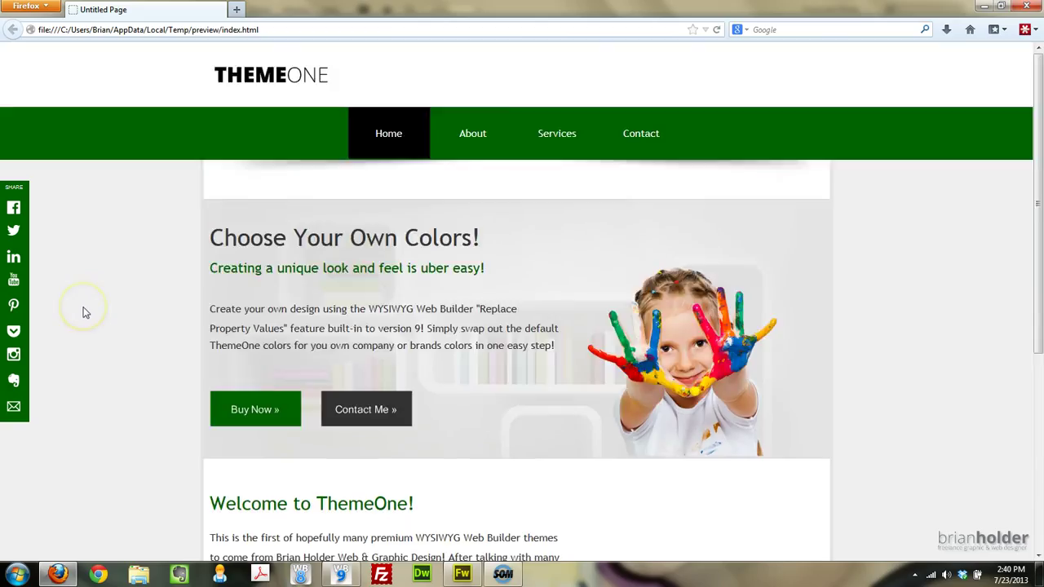
pyautogui.scroll(-3, 89, 247)
pyautogui.scroll(3, 89, 249)
# Bring the ThemeOne project forward and open its masterframe page for editing
pyautogui.click(351, 574)
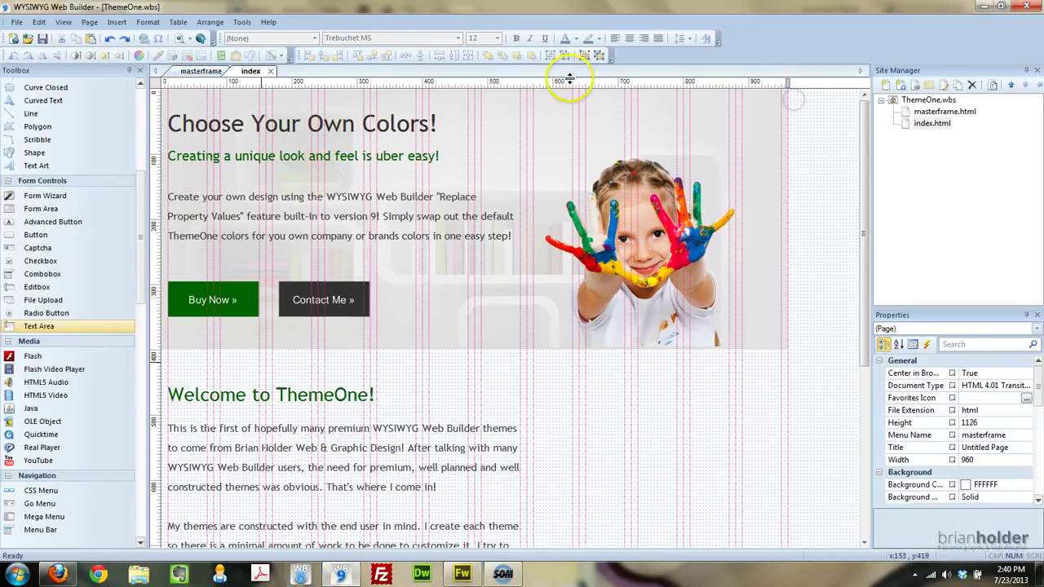
pyautogui.click(200, 72)
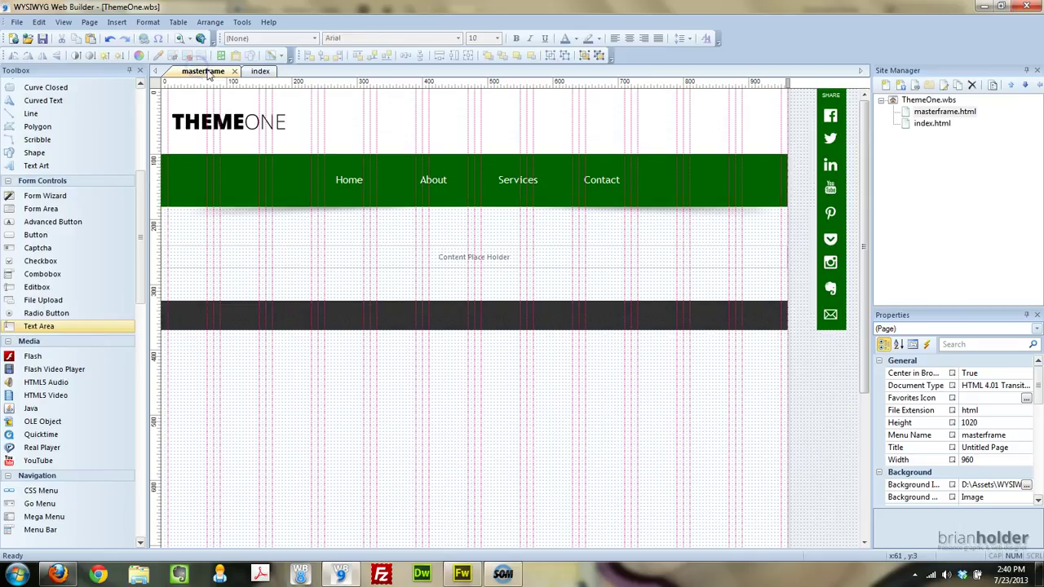
pyautogui.click(253, 71)
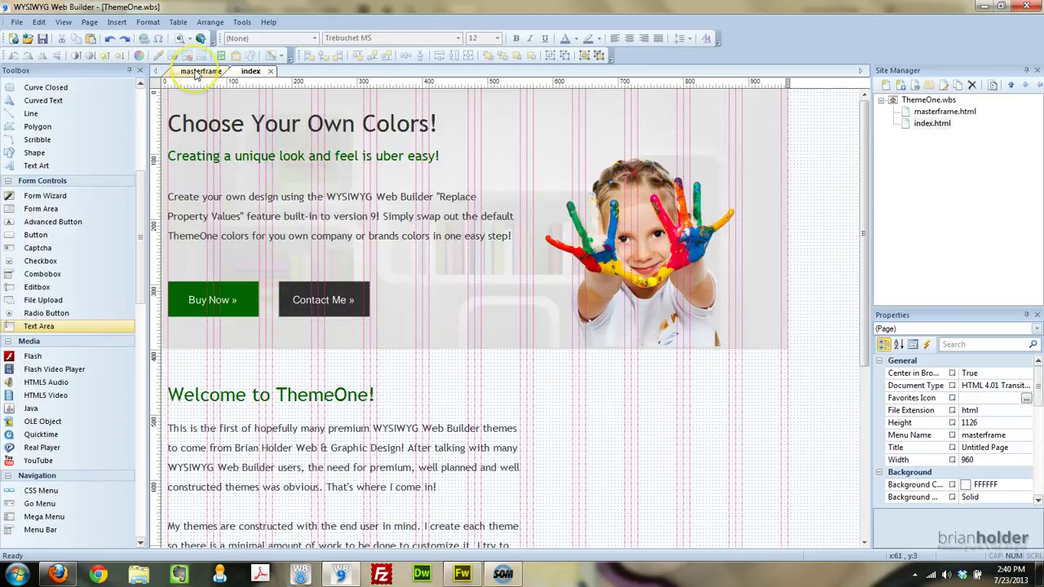
pyautogui.click(197, 72)
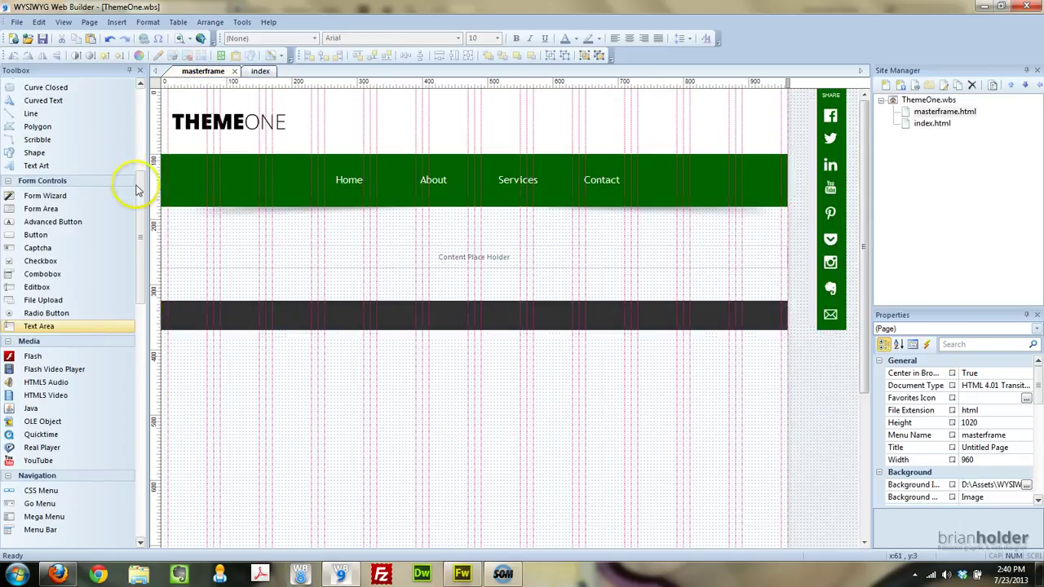
# Glance over the Firefox preview of the site, then return to the masterframe in Web Builder
pyautogui.click(54, 571)
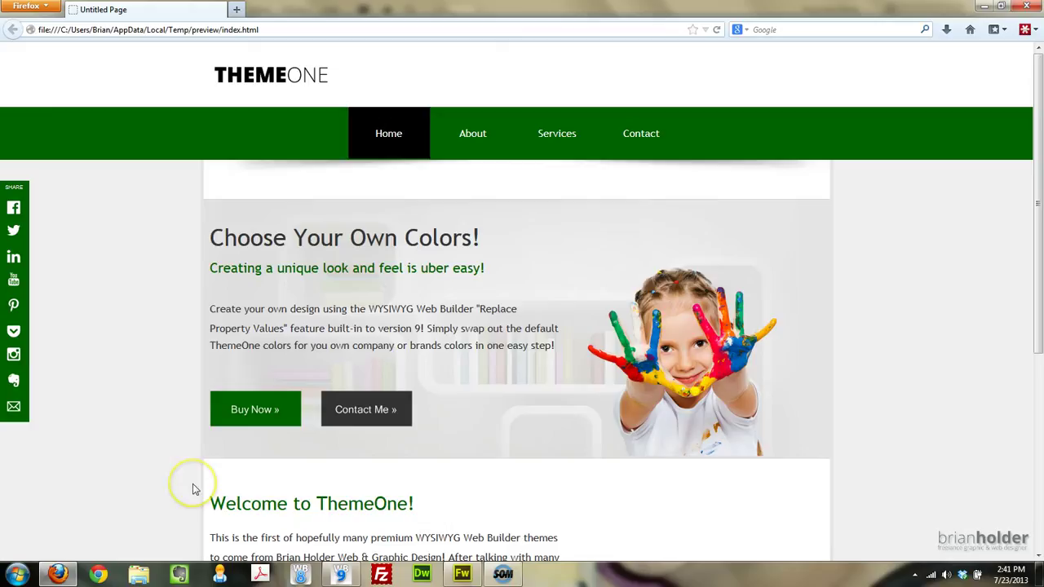
pyautogui.scroll(-5, 193, 483)
pyautogui.scroll(5, 148, 422)
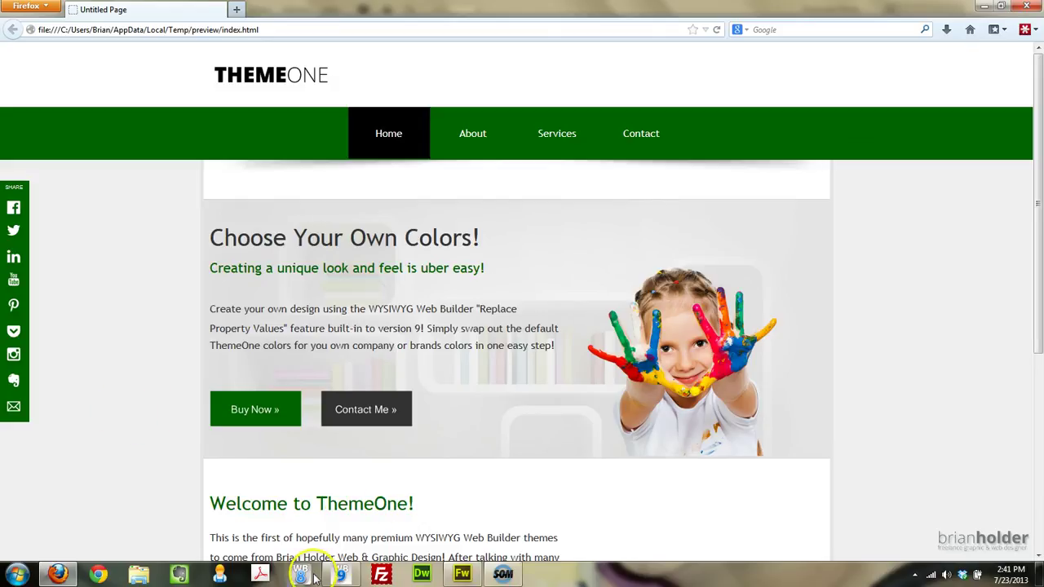
pyautogui.click(343, 575)
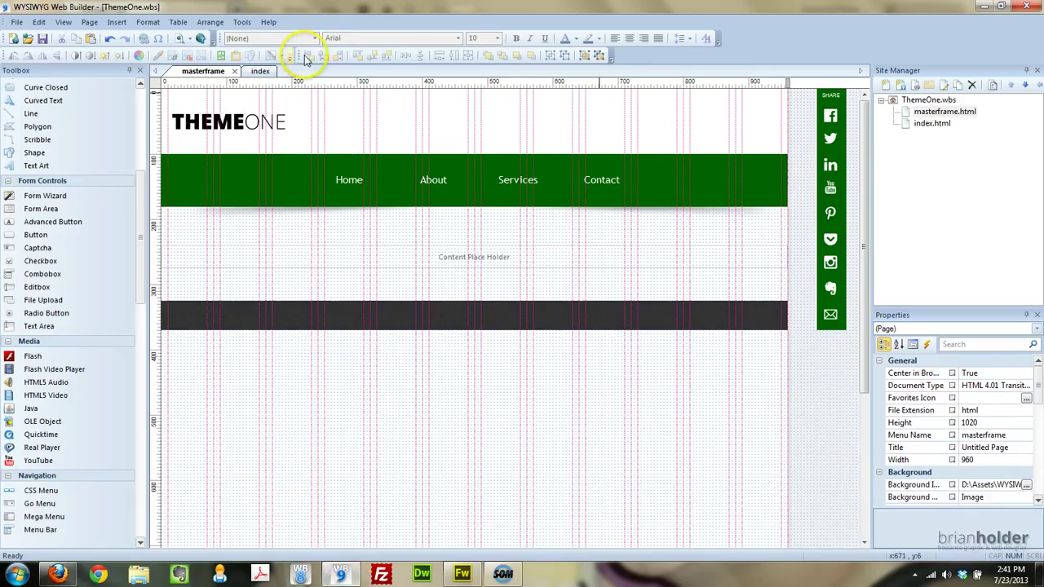
# Open Tools > Replace property values to bring up the Global Replace dialog
pyautogui.click(243, 23)
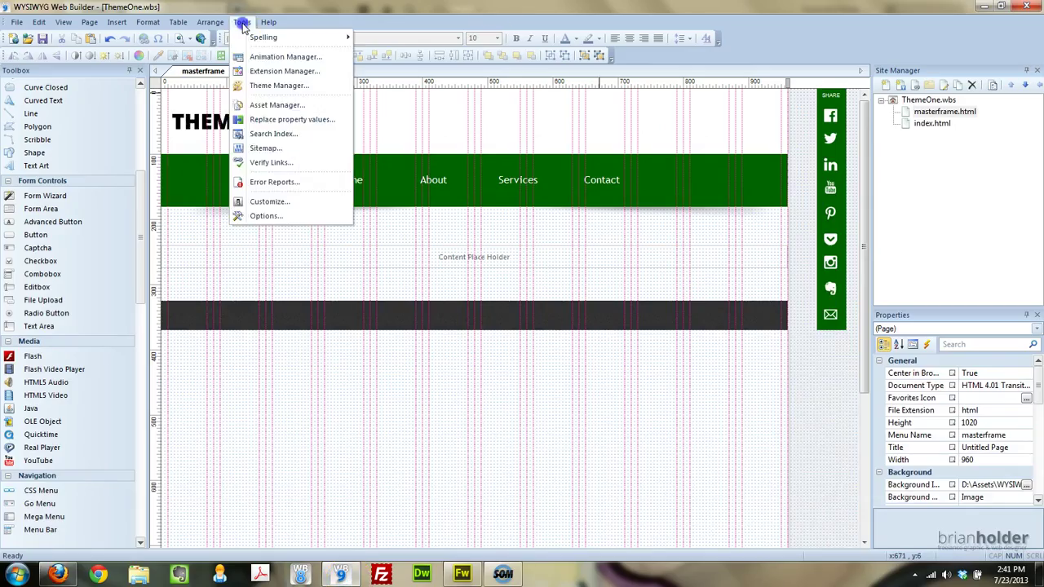
pyautogui.click(318, 120)
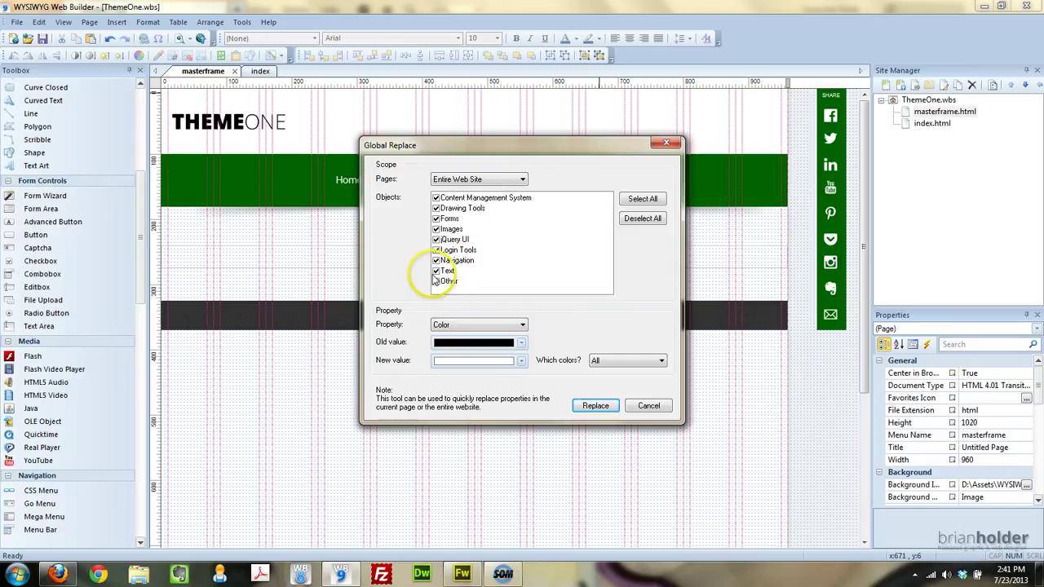
# Set Global Replace to Entire Web Site, Color property, old dark green, new pink, all colour types
pyautogui.click(461, 179)
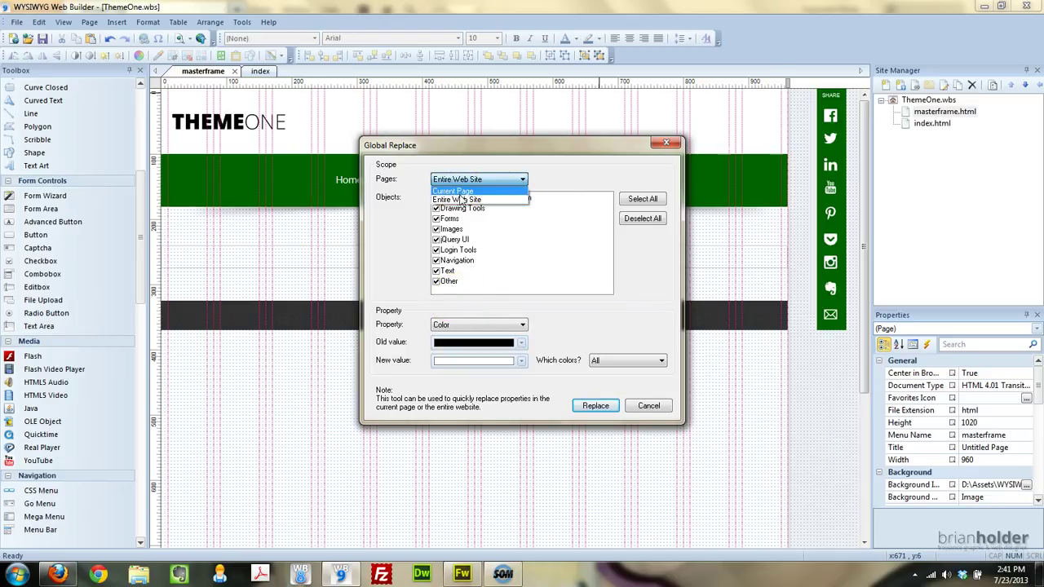
pyautogui.click(459, 200)
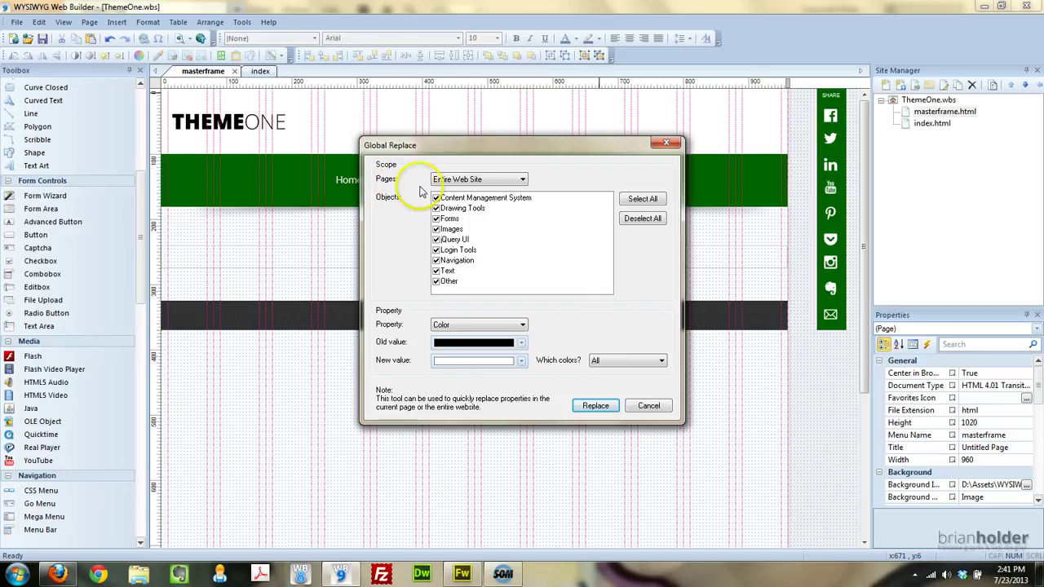
pyautogui.click(455, 325)
pyautogui.click(452, 328)
pyautogui.click(460, 343)
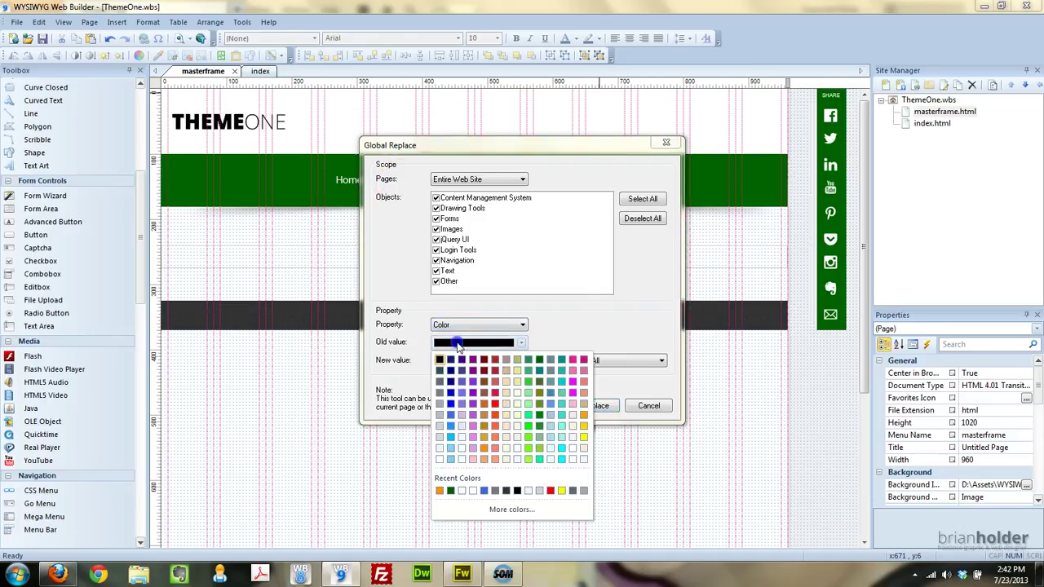
pyautogui.click(453, 492)
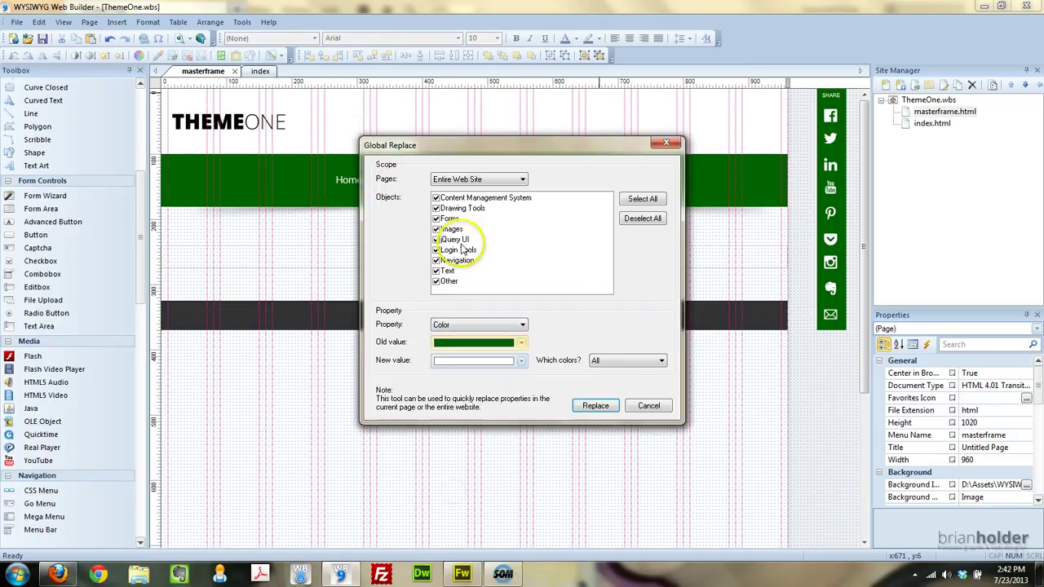
pyautogui.click(519, 361)
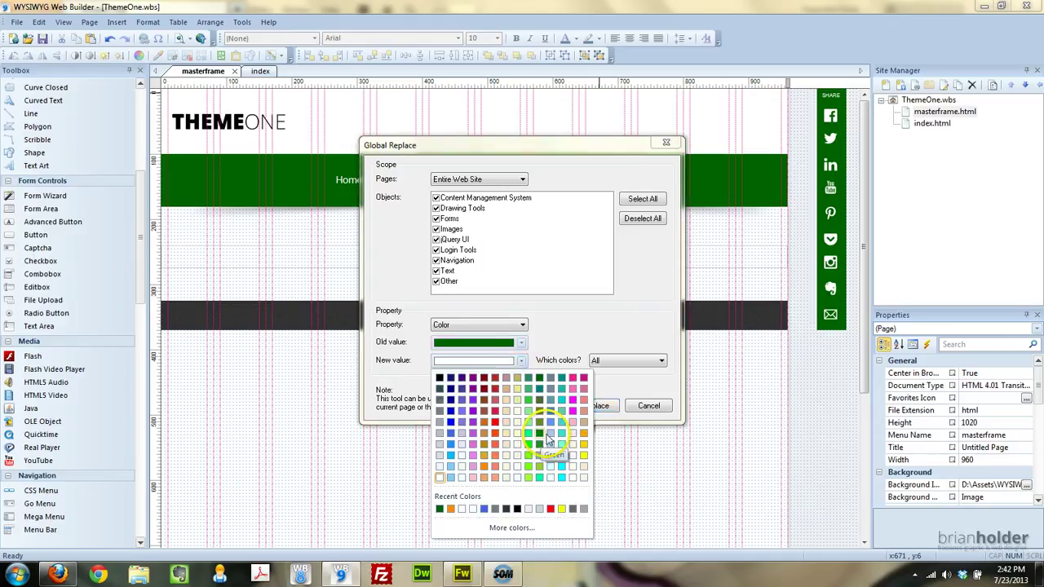
pyautogui.click(573, 377)
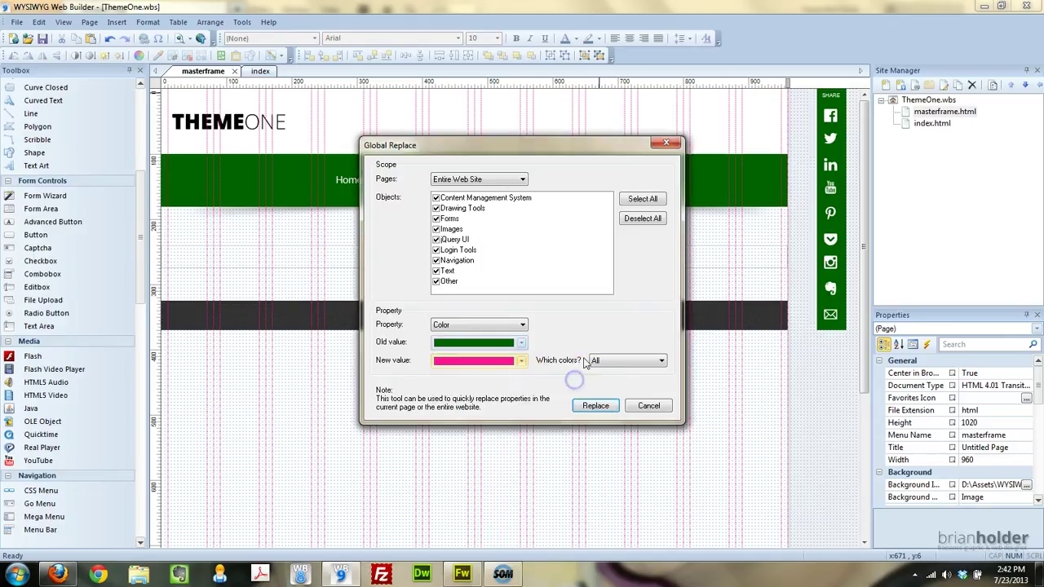
pyautogui.click(509, 363)
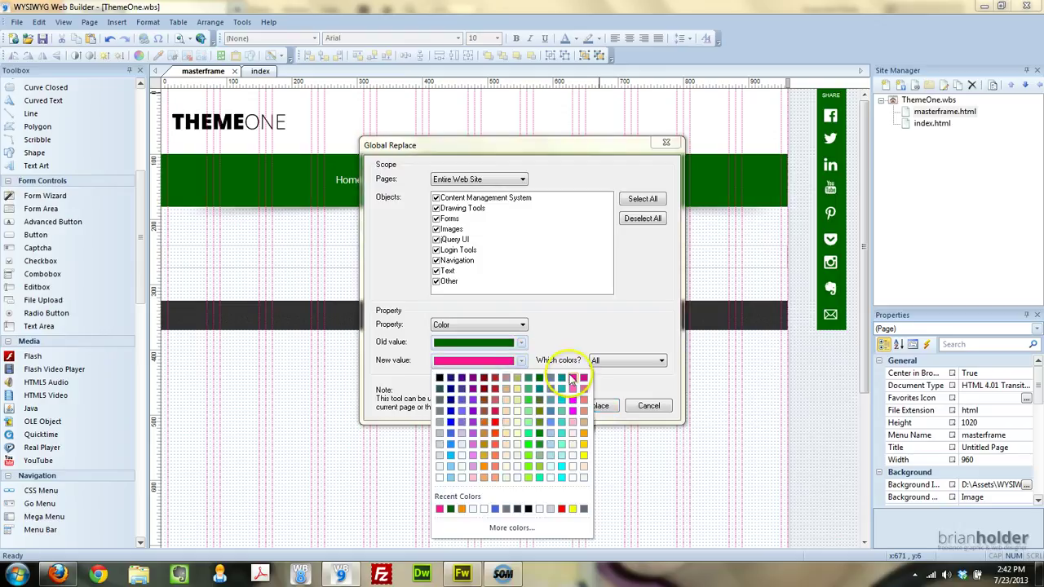
pyautogui.click(573, 377)
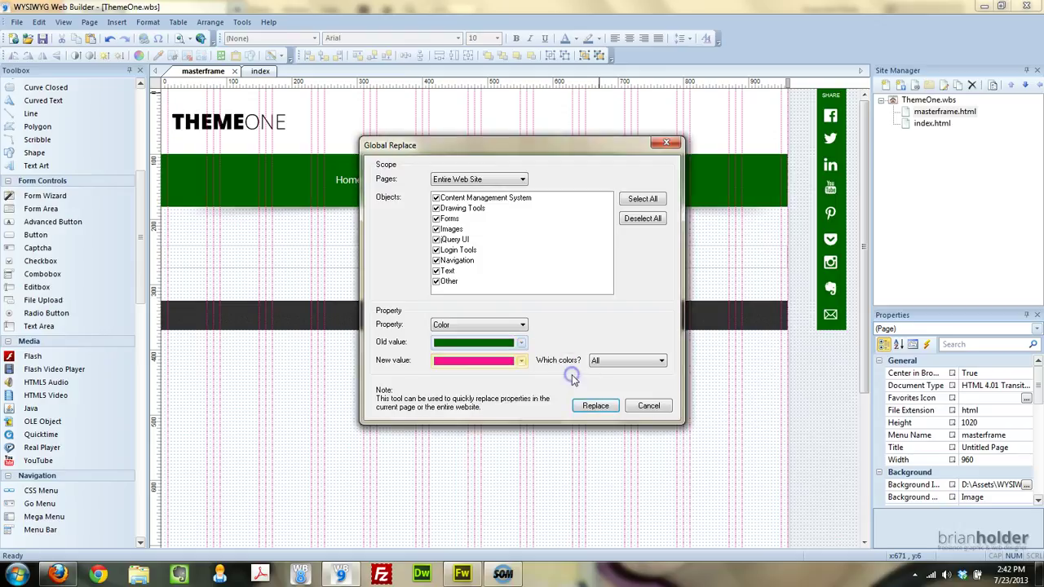
pyautogui.click(639, 361)
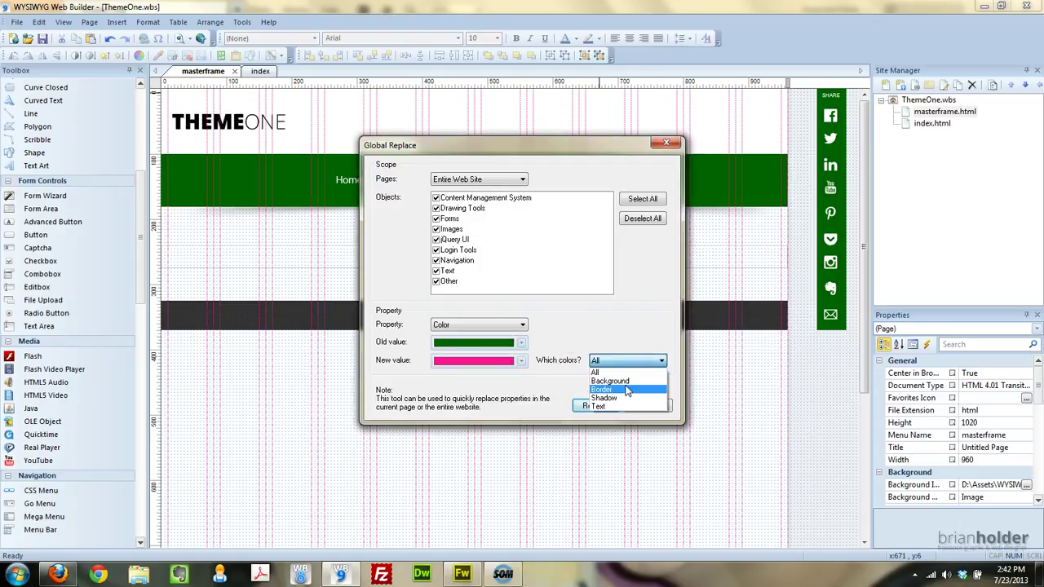
pyautogui.click(612, 372)
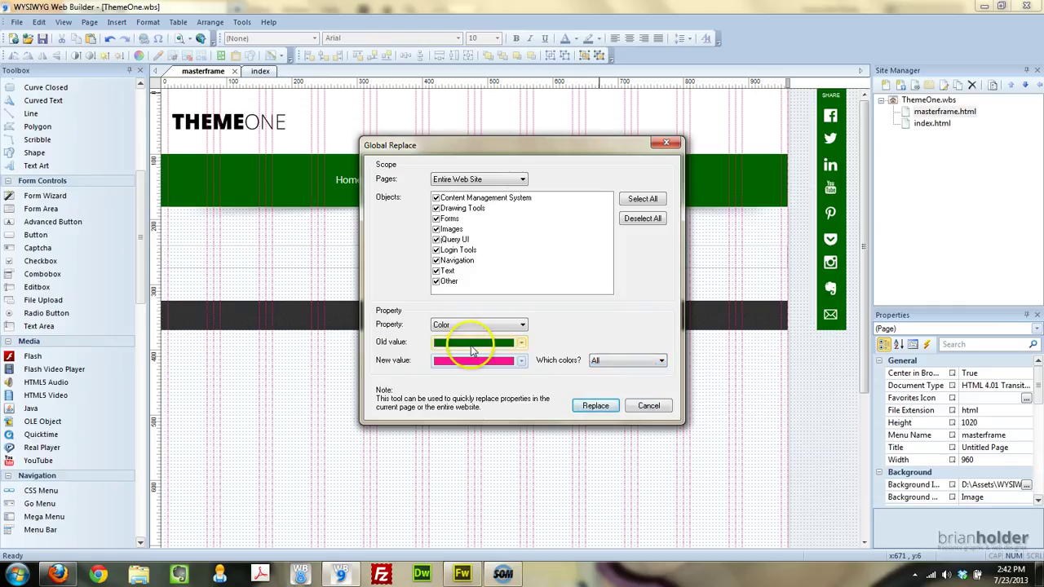
# Apply the green-to-pink replacement and preview the index page in Firefox
pyautogui.click(595, 405)
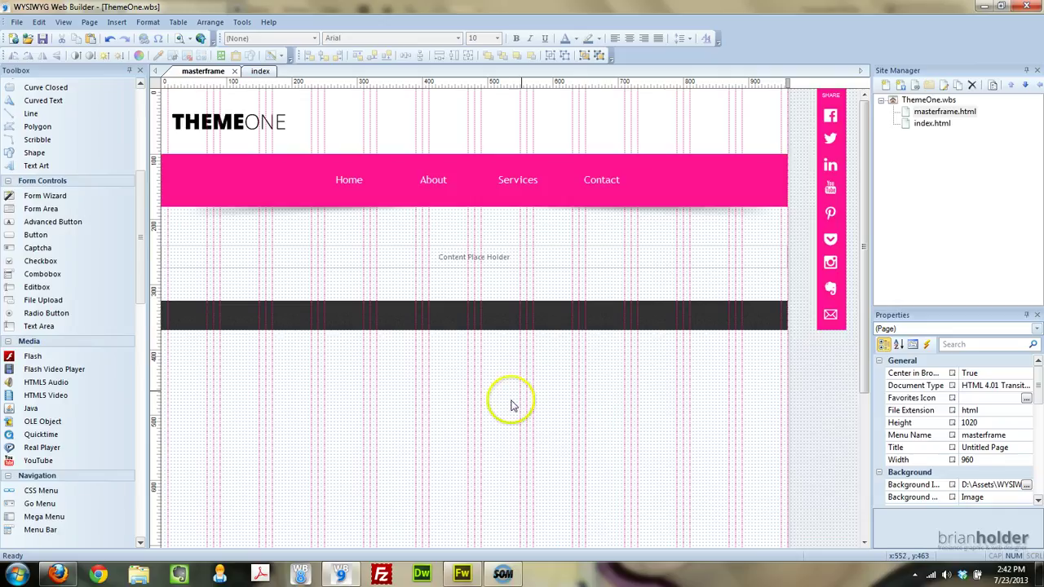
pyautogui.click(261, 73)
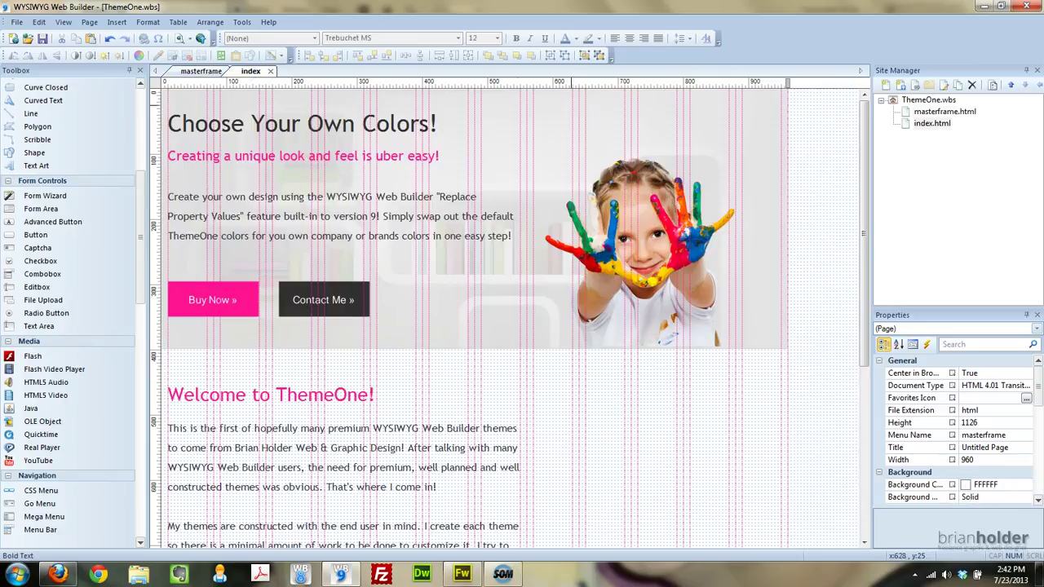
pyautogui.click(186, 40)
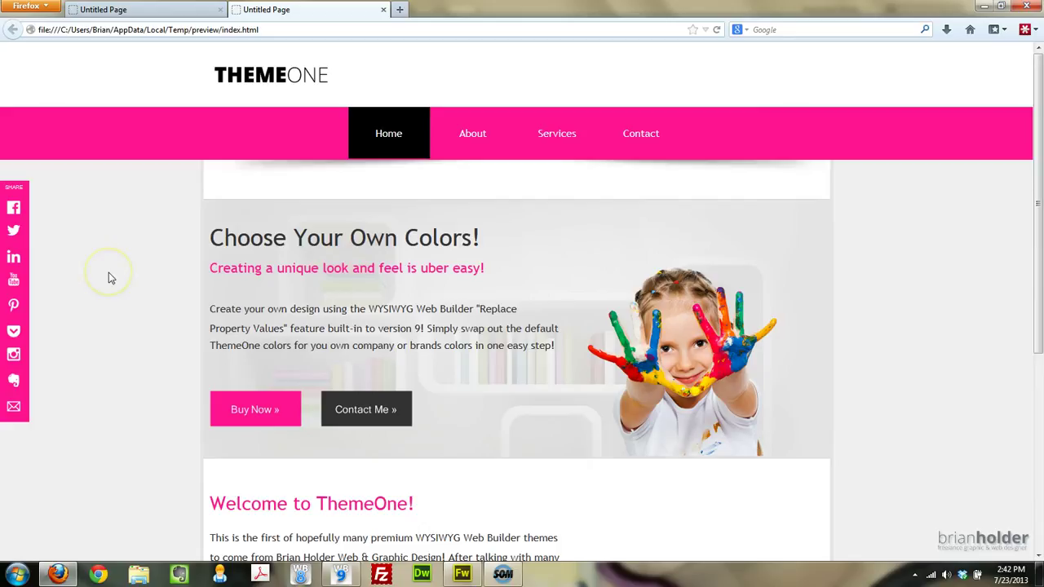
pyautogui.scroll(-4, 109, 278)
pyautogui.scroll(4, 110, 276)
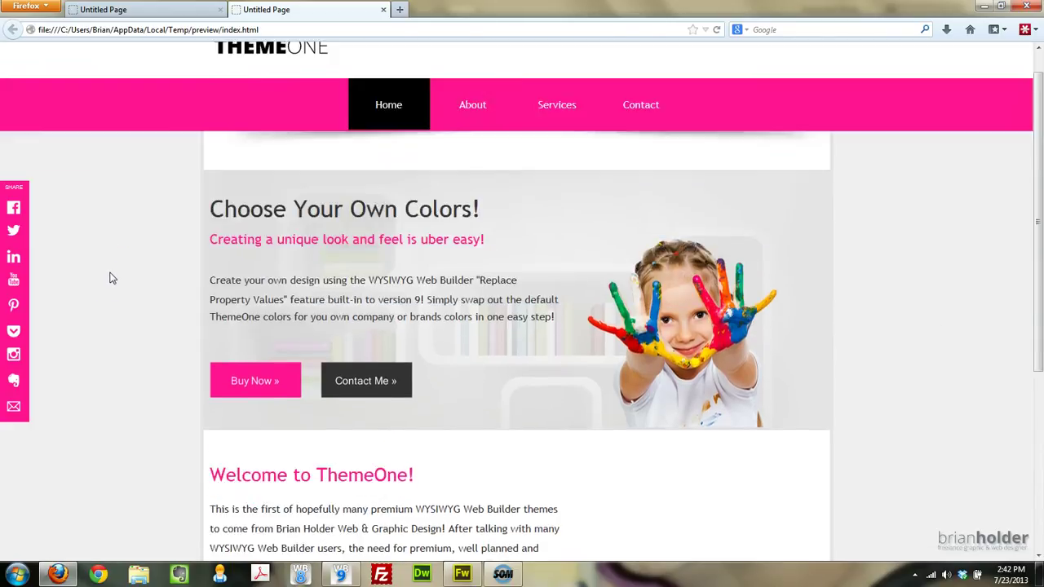
pyautogui.click(459, 186)
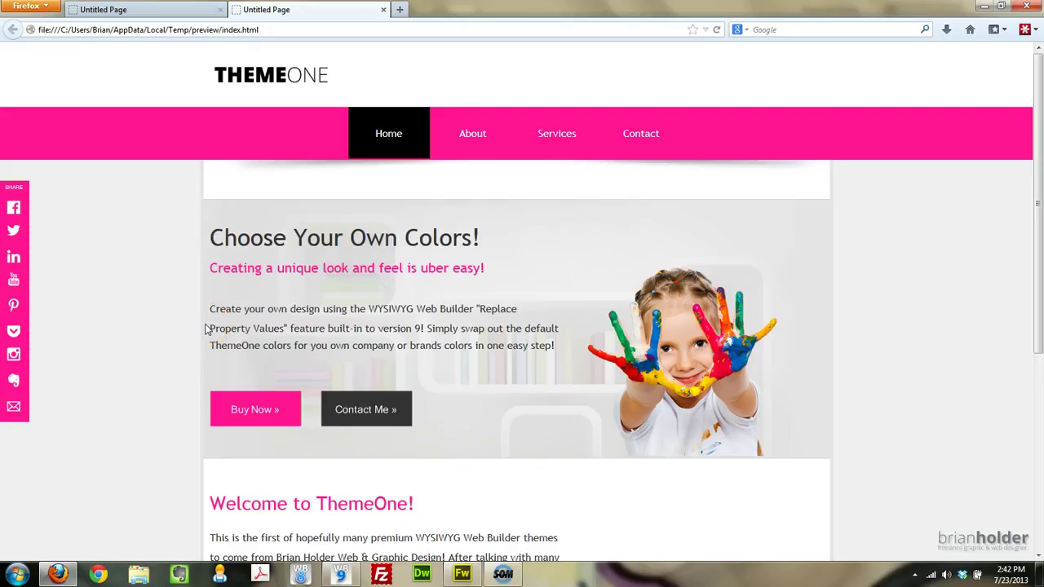
# Close the extra preview, reopen Global Replace in Web Builder and set pink as the old colour
pyautogui.click(384, 9)
pyautogui.click(341, 576)
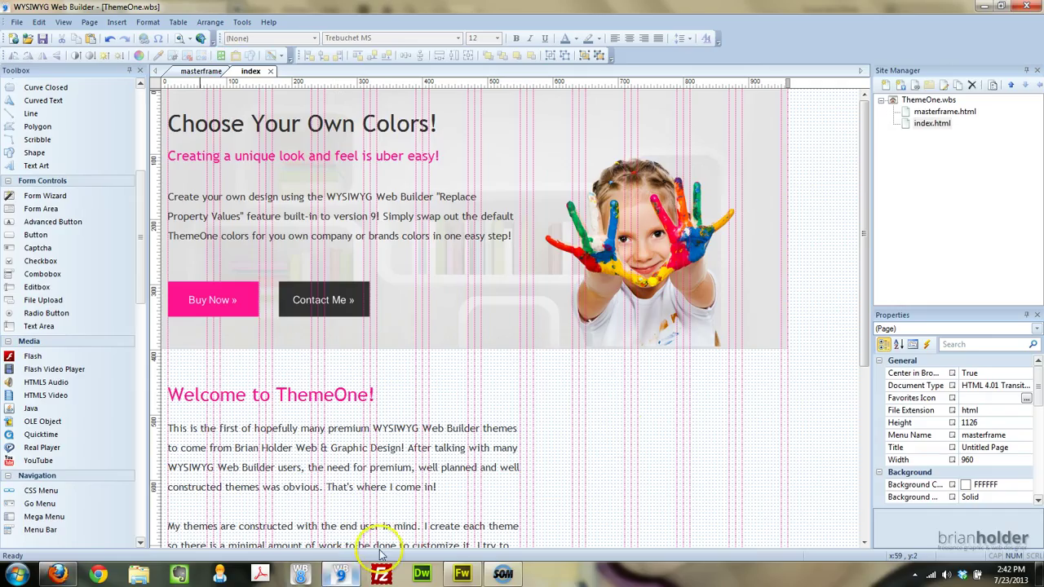
pyautogui.click(209, 23)
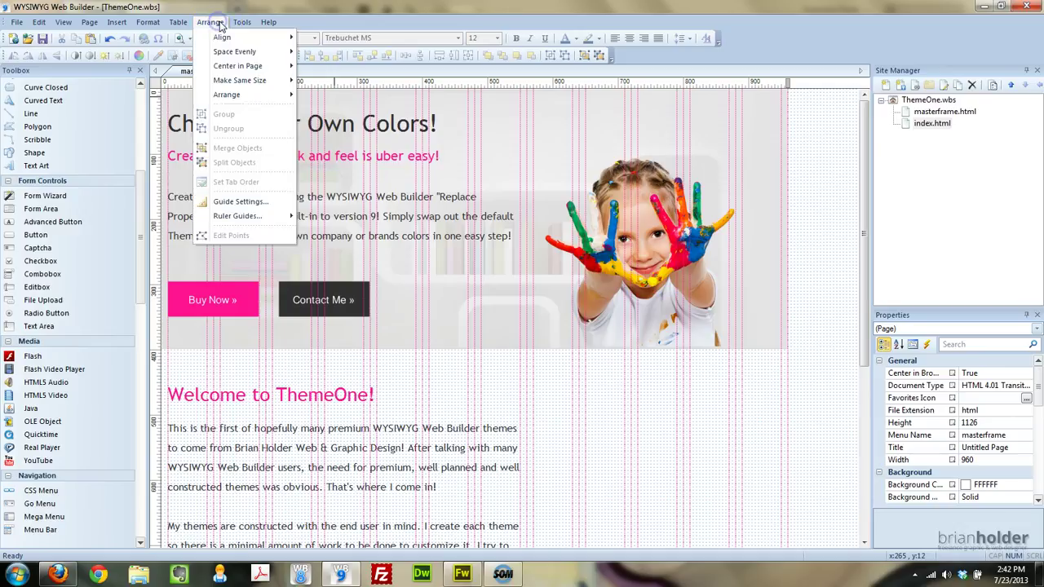
pyautogui.click(273, 120)
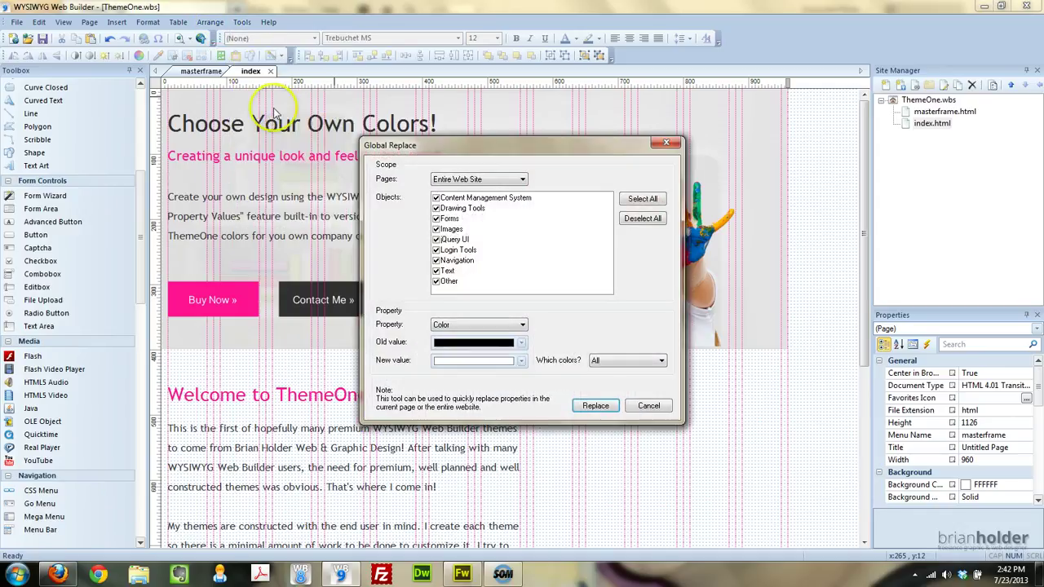
pyautogui.click(474, 361)
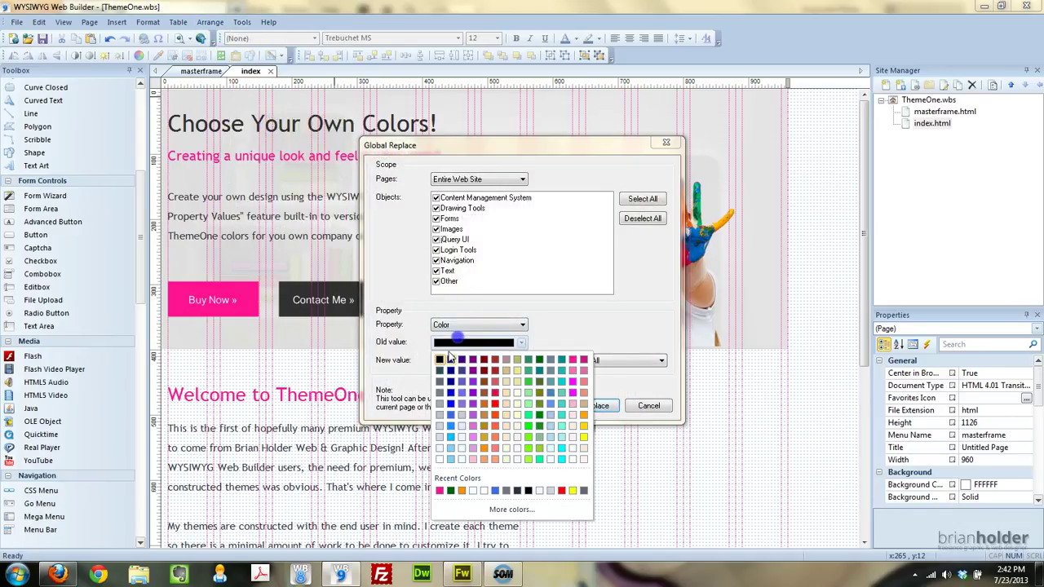
pyautogui.click(439, 490)
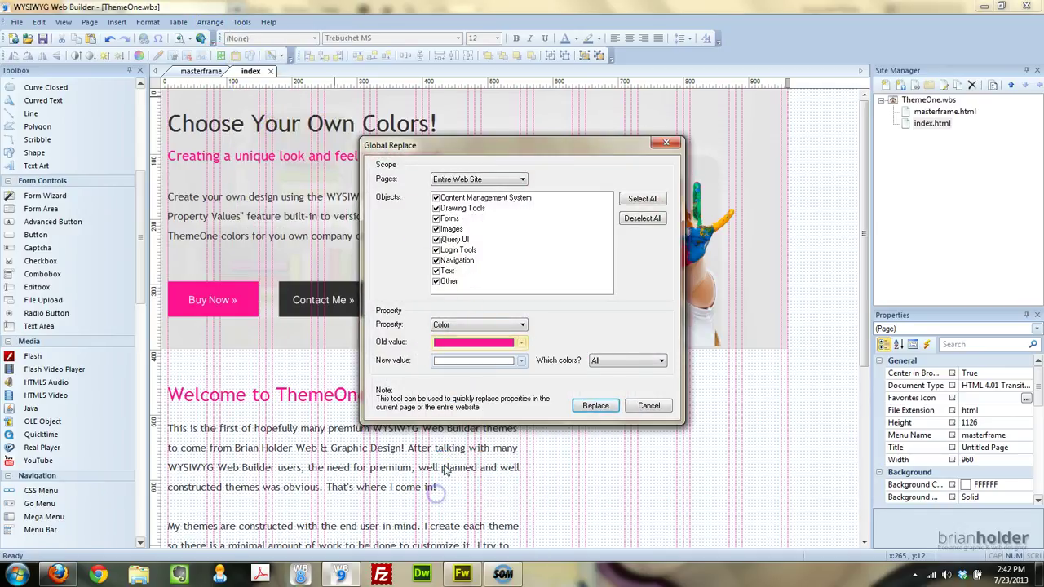
pyautogui.click(480, 361)
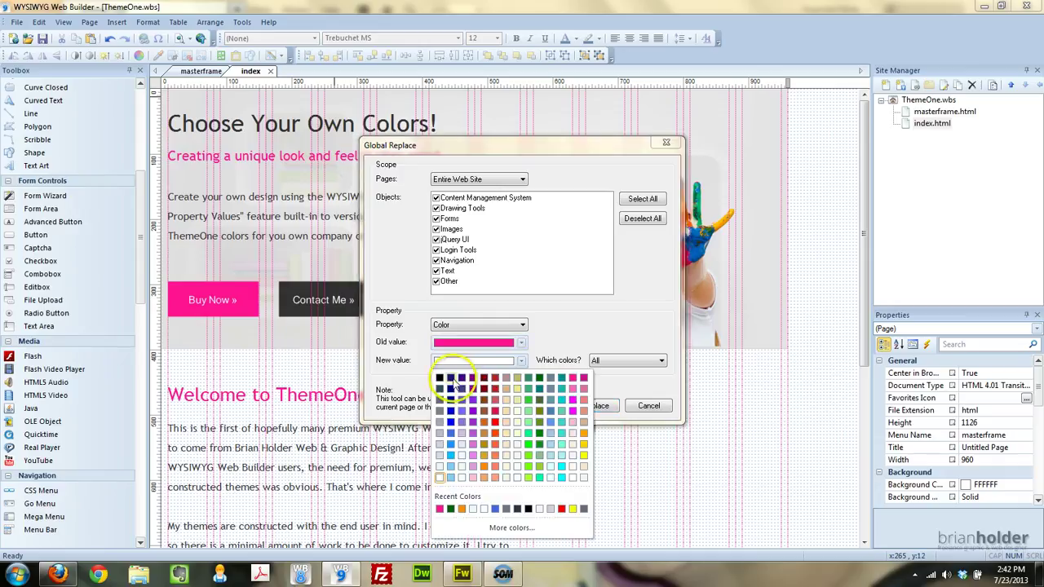
# Mix the custom dark purple #2E0583 as the new colour and replace pink site-wide
pyautogui.click(457, 528)
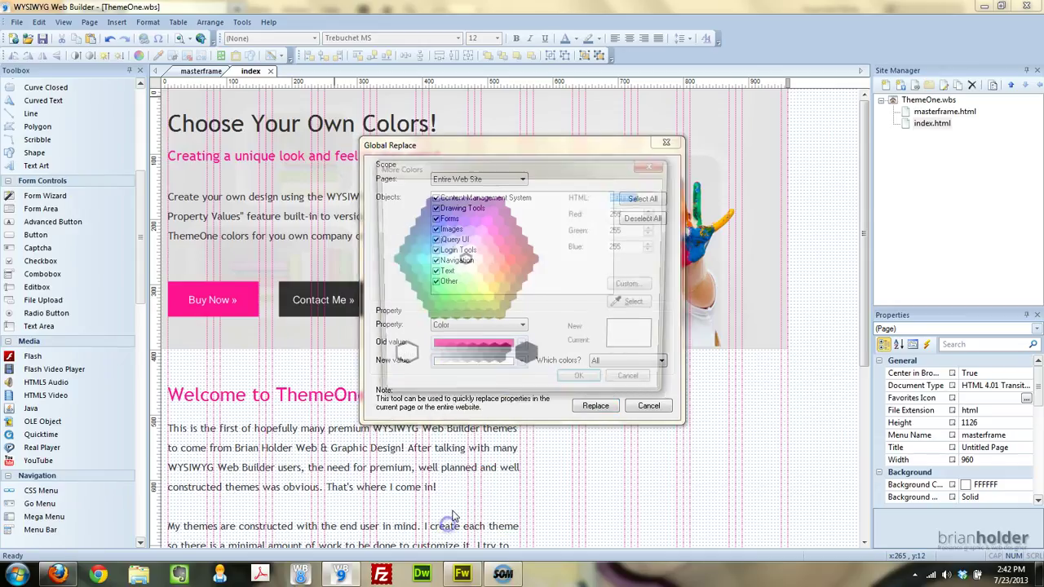
pyautogui.click(421, 230)
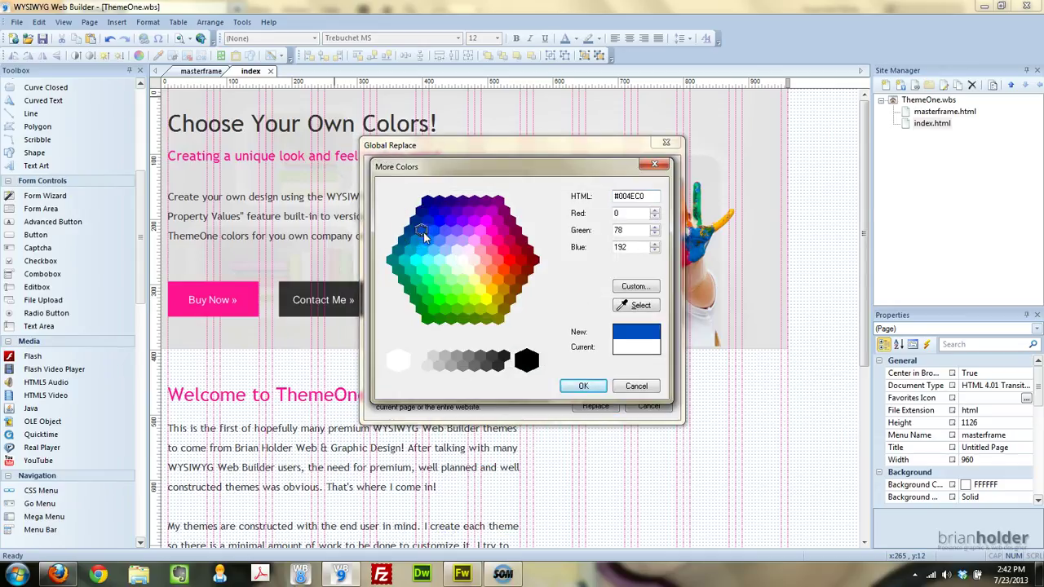
pyautogui.click(634, 286)
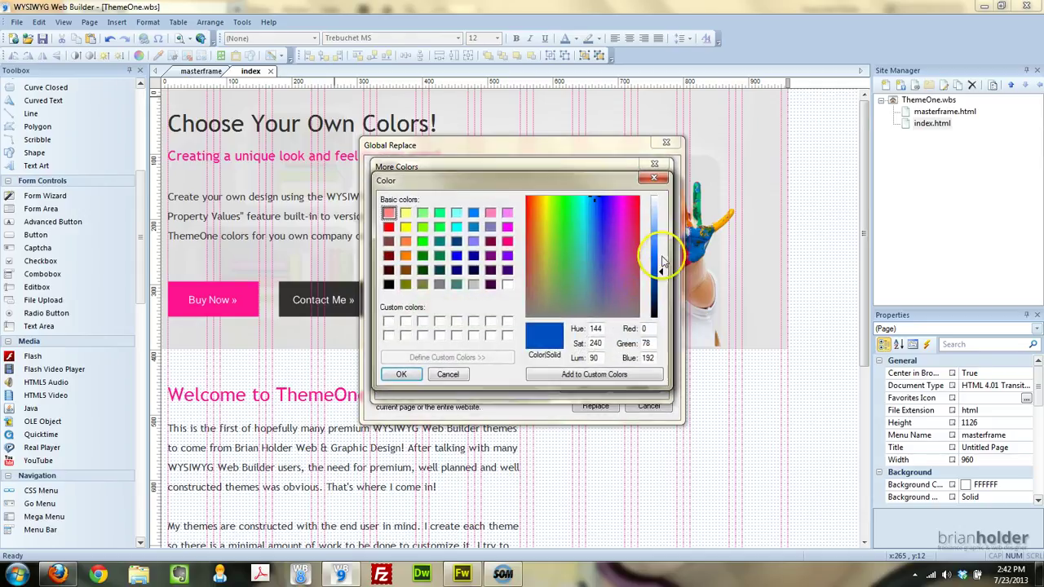
pyautogui.click(662, 264)
pyautogui.moveTo(663, 269)
pyautogui.mouseDown()
pyautogui.moveTo(663, 247)
pyautogui.moveTo(665, 303)
pyautogui.moveTo(663, 285)
pyautogui.mouseUp()
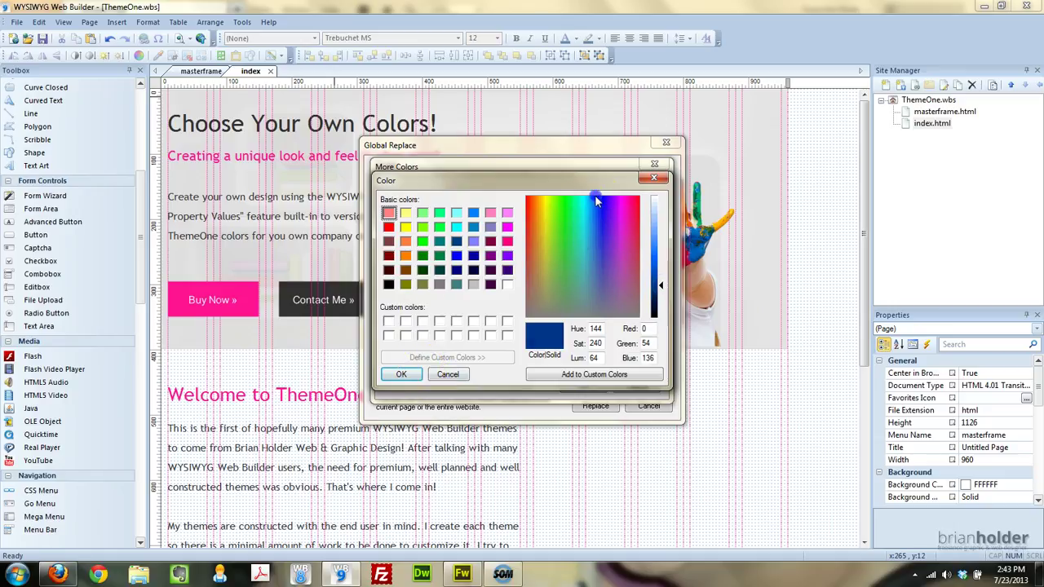
pyautogui.moveTo(594, 196); pyautogui.dragTo(608, 204)
pyautogui.click(396, 375)
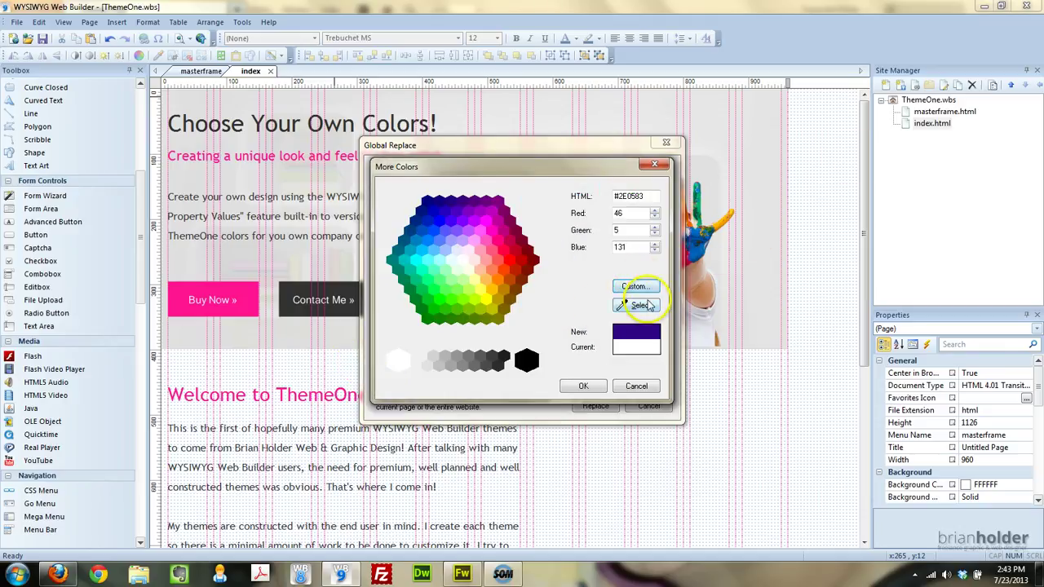
pyautogui.click(584, 386)
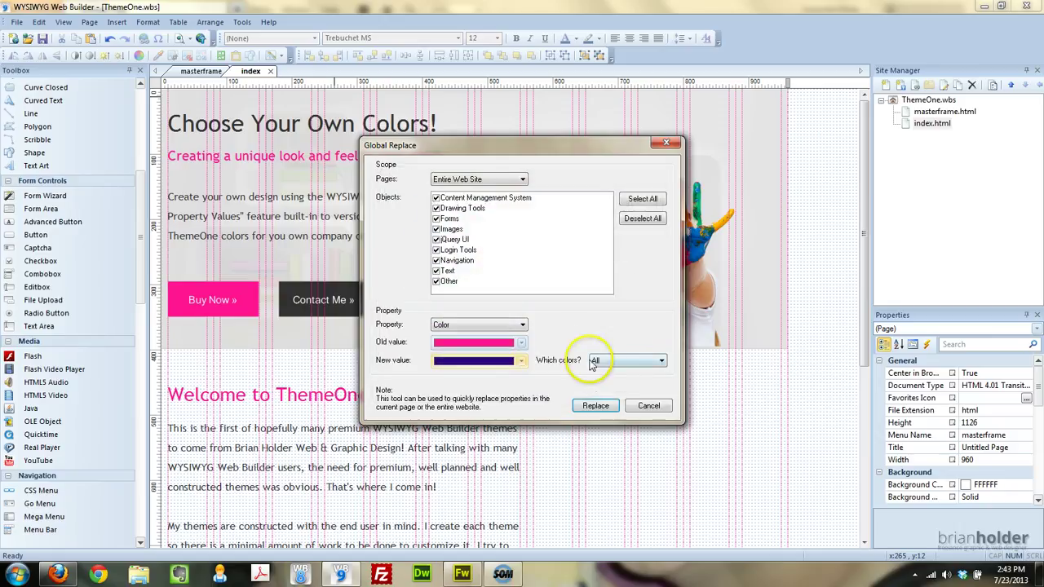
pyautogui.click(596, 405)
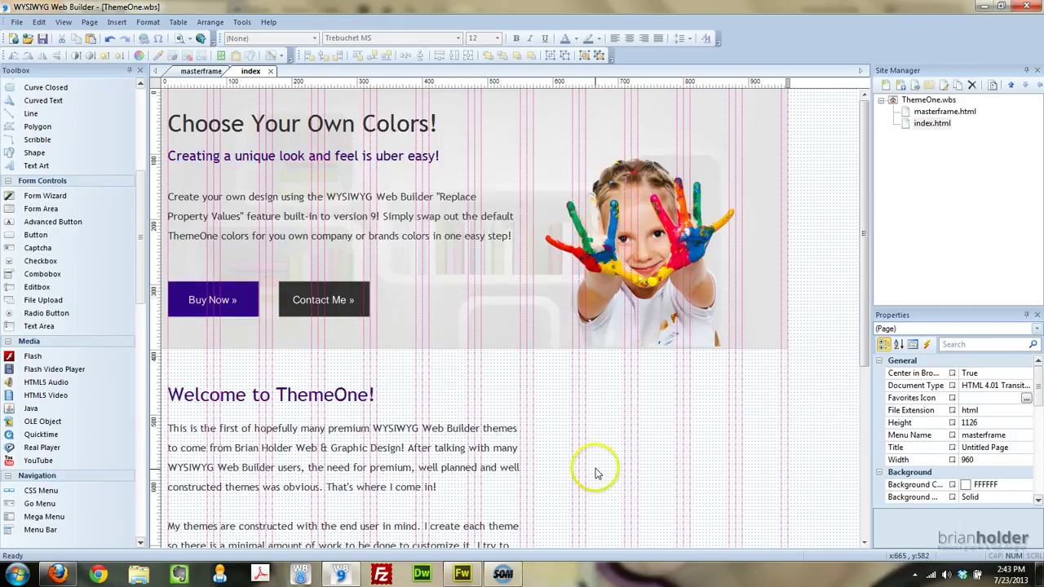
# Preview the purple-recoloured index.html in Firefox
pyautogui.click(182, 40)
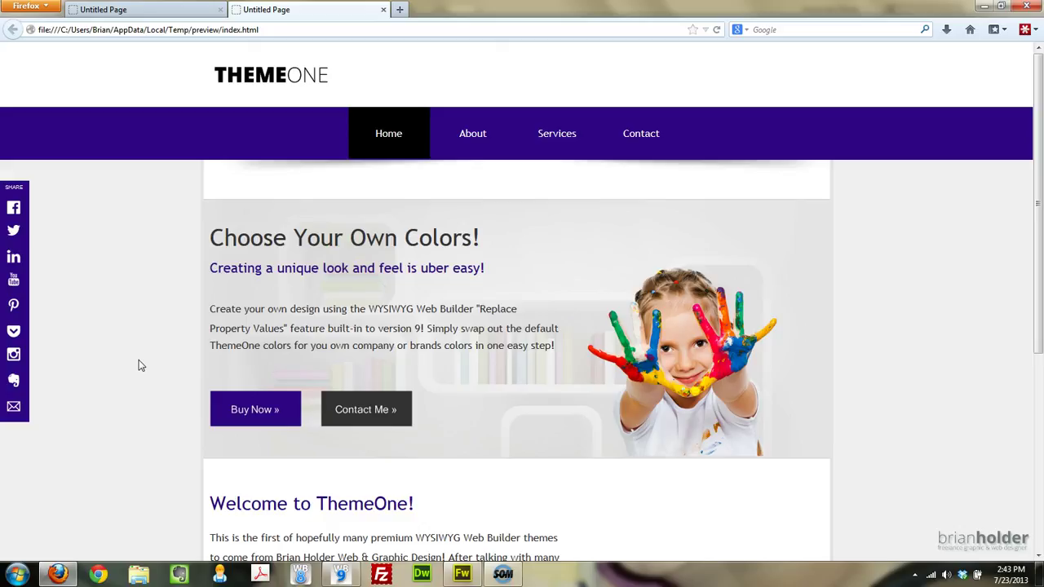
# Return to Web Builder and bring up the Replace property values dialog from the Tools menu
pyautogui.click(341, 574)
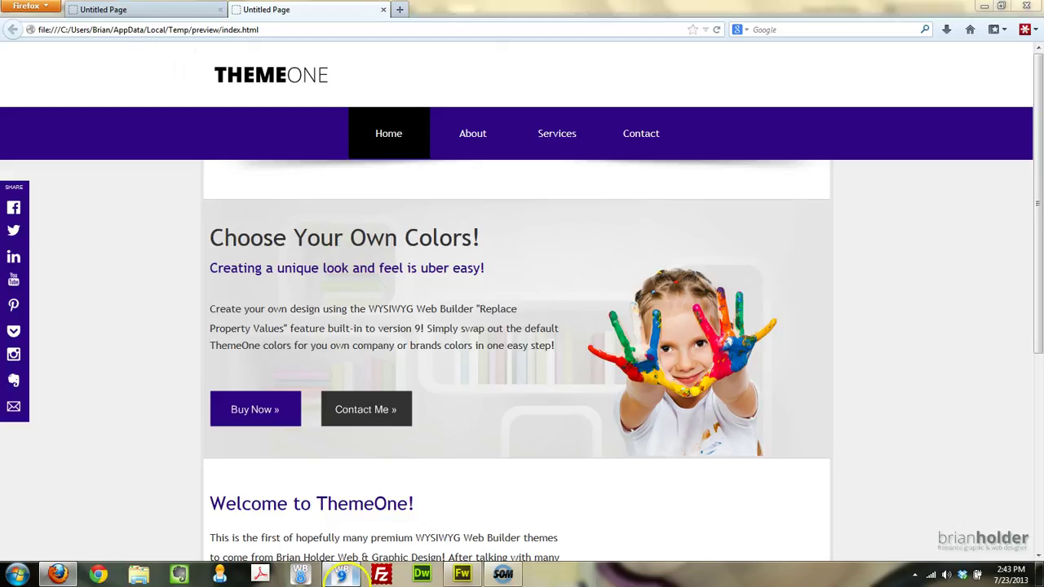
pyautogui.rightClick(827, 392)
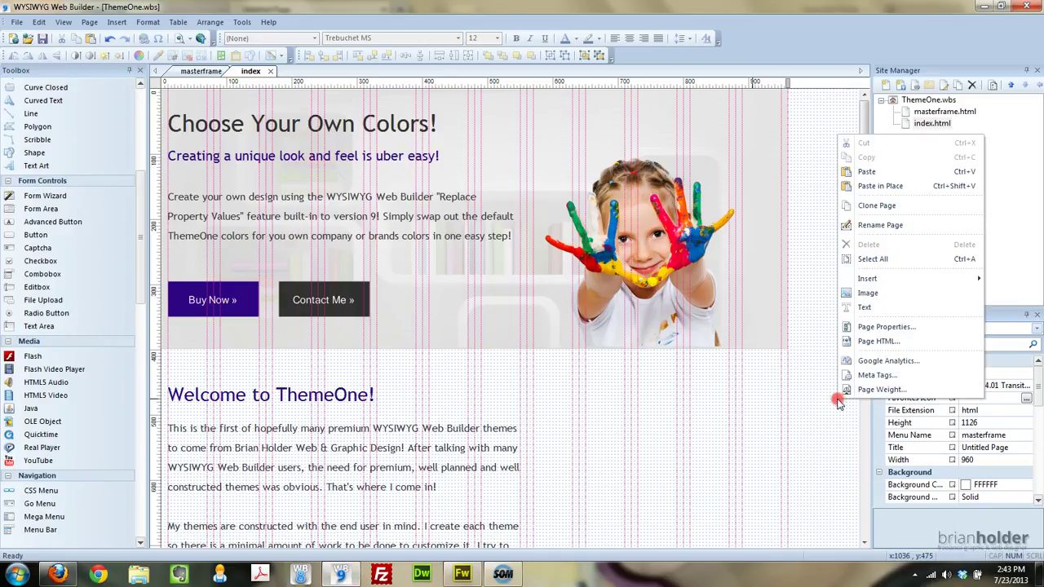
pyautogui.click(825, 392)
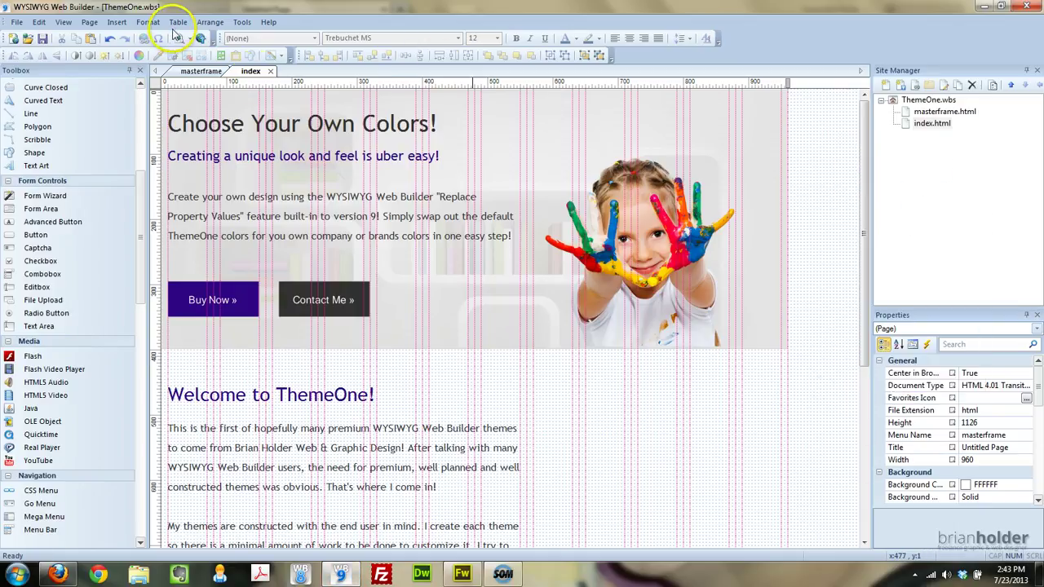
pyautogui.click(207, 22)
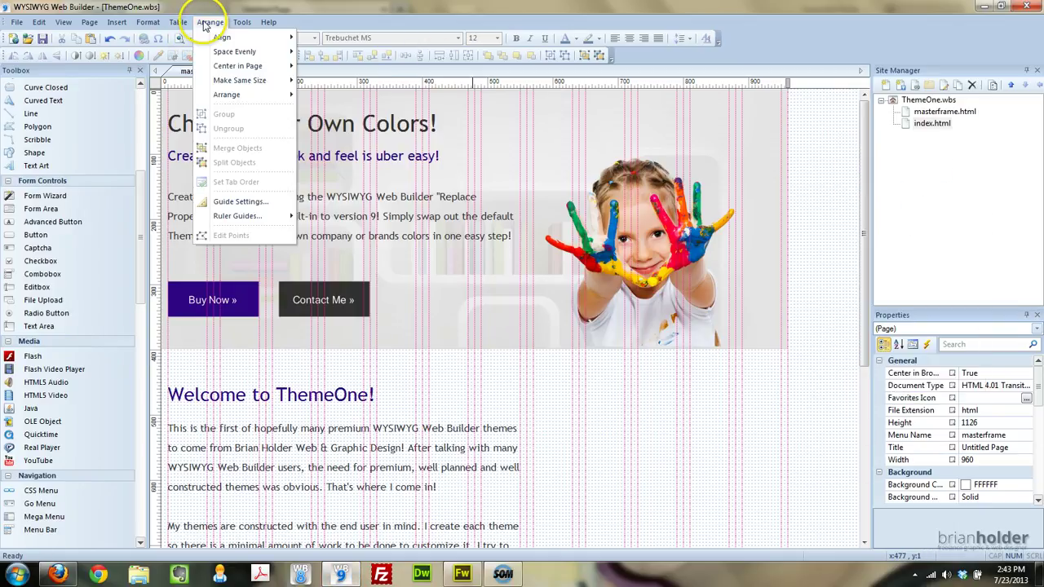
pyautogui.click(148, 22)
pyautogui.click(207, 22)
pyautogui.moveTo(241, 22)
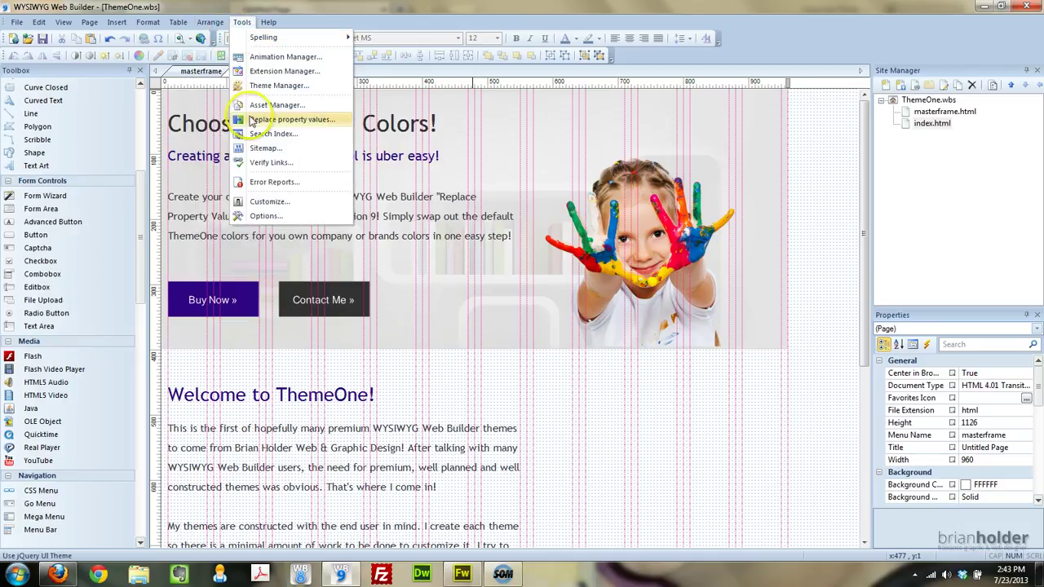
pyautogui.click(341, 121)
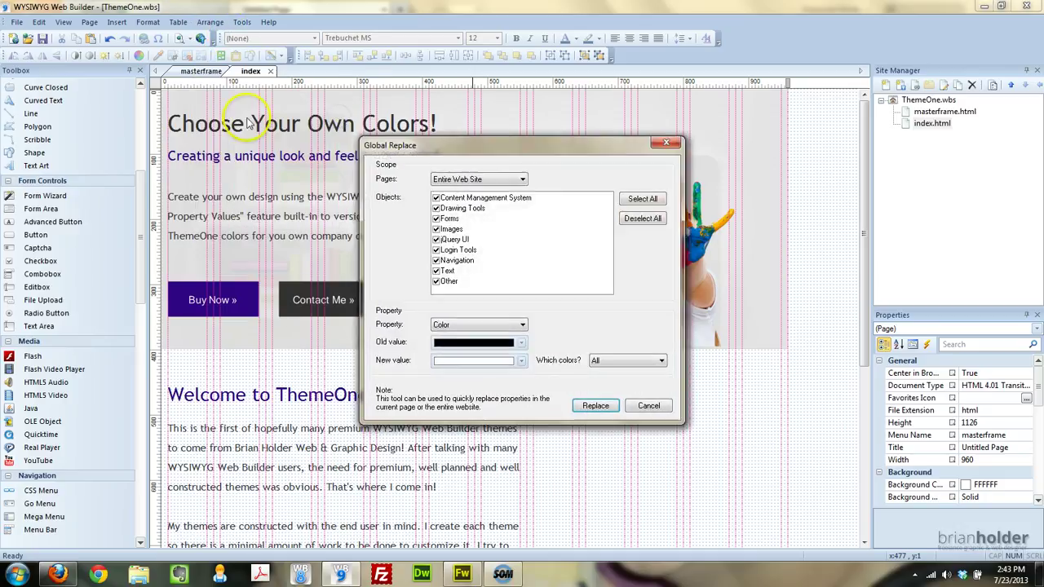
# Set Property to Font Name and replace Trebuchet MS with Lucida Sans Unicode site-wide
pyautogui.click(473, 325)
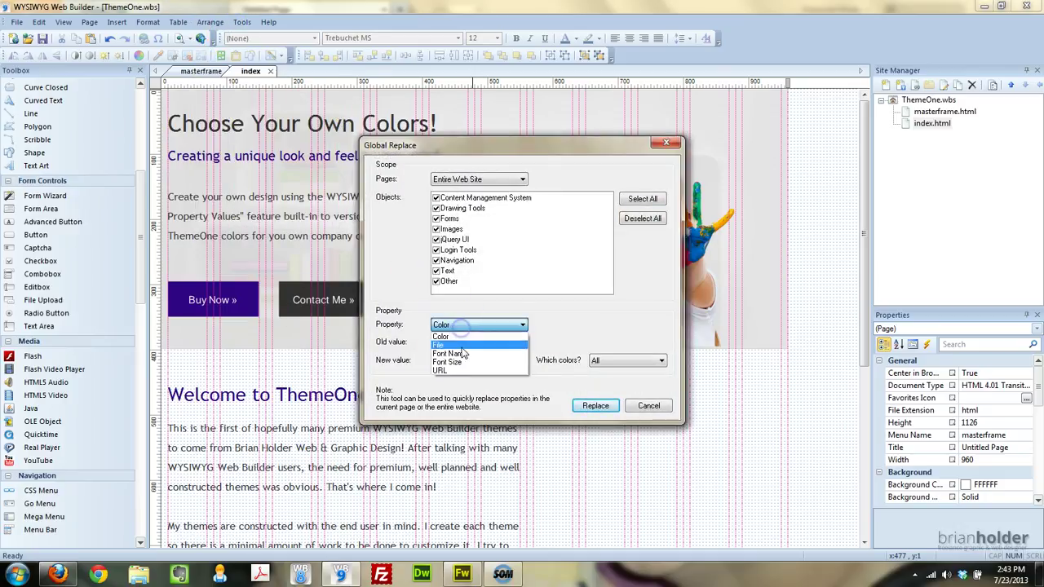
pyautogui.click(457, 362)
pyautogui.click(461, 346)
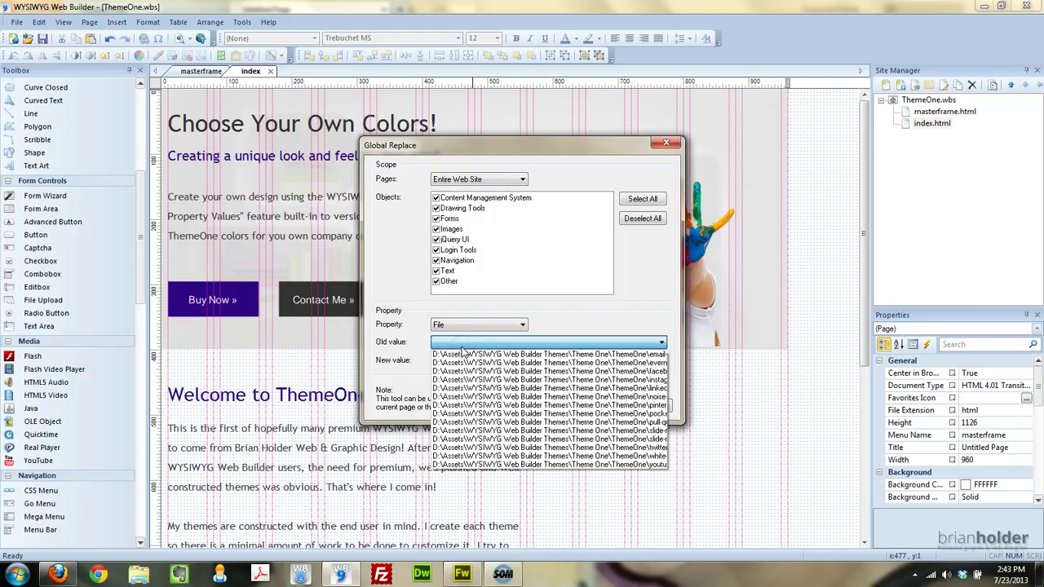
pyautogui.click(528, 324)
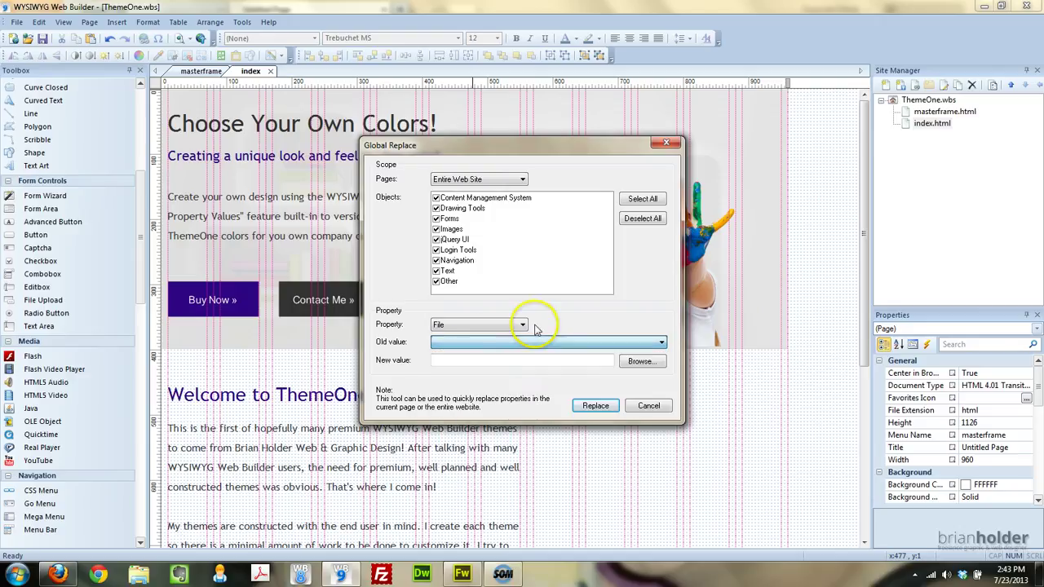
pyautogui.click(478, 325)
pyautogui.click(451, 354)
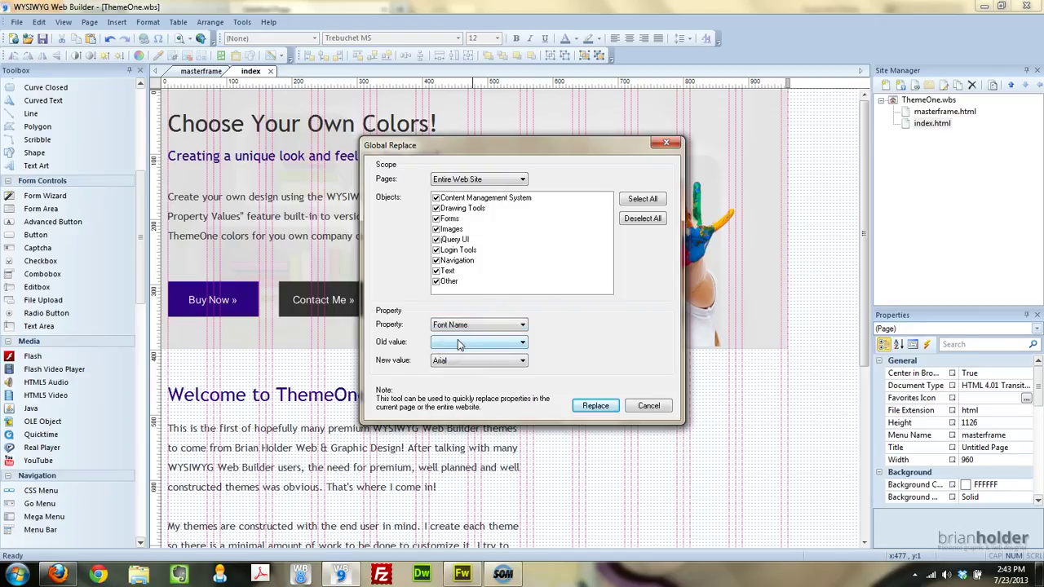
pyautogui.click(459, 344)
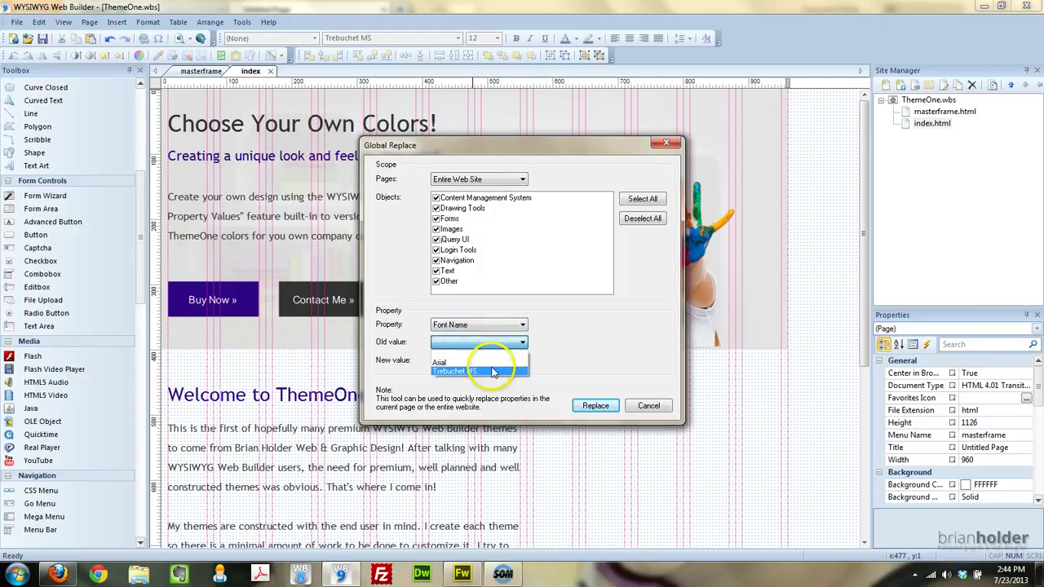
pyautogui.click(461, 374)
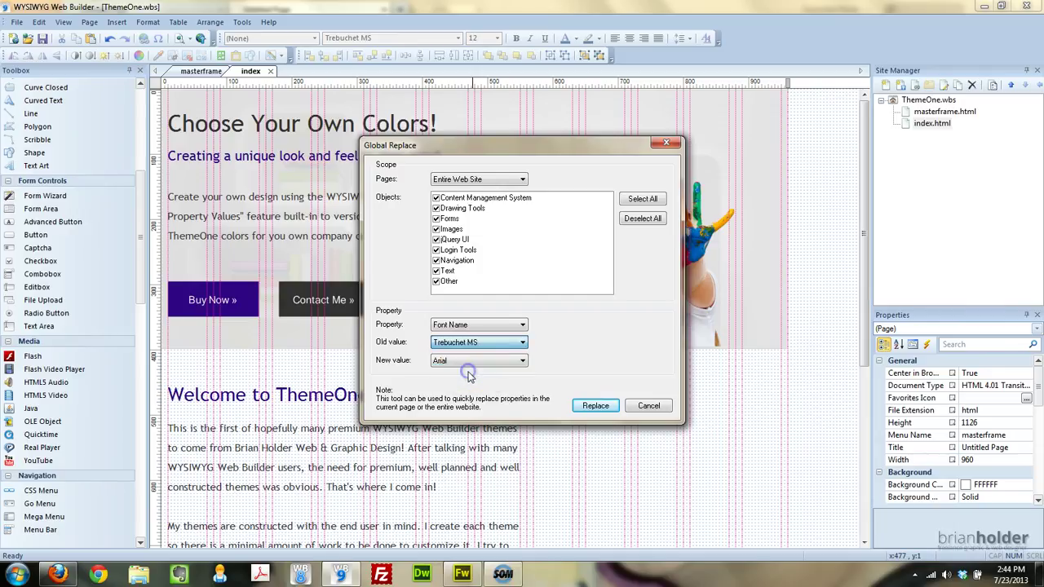
pyautogui.click(498, 361)
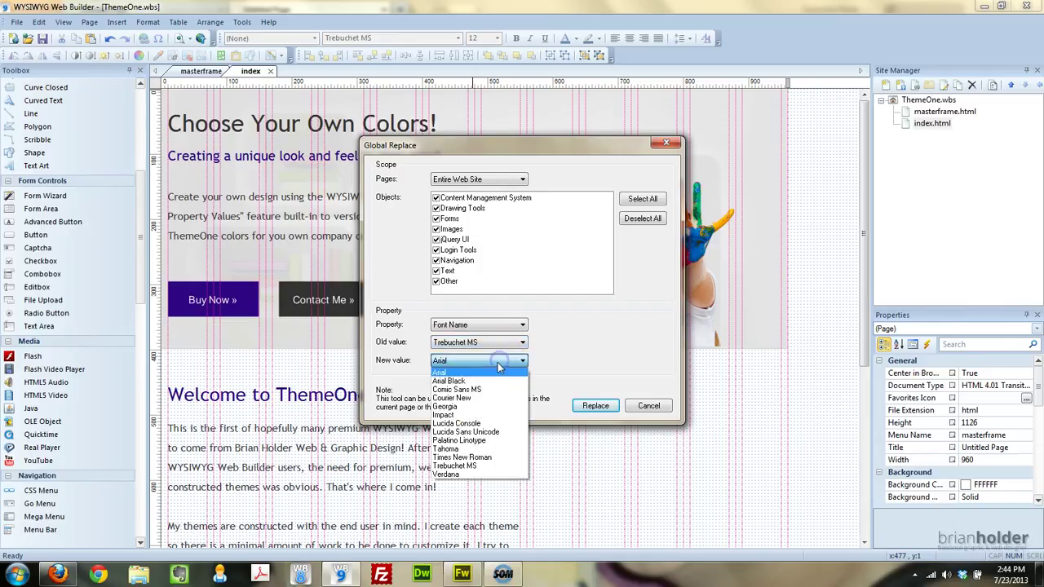
pyautogui.click(507, 434)
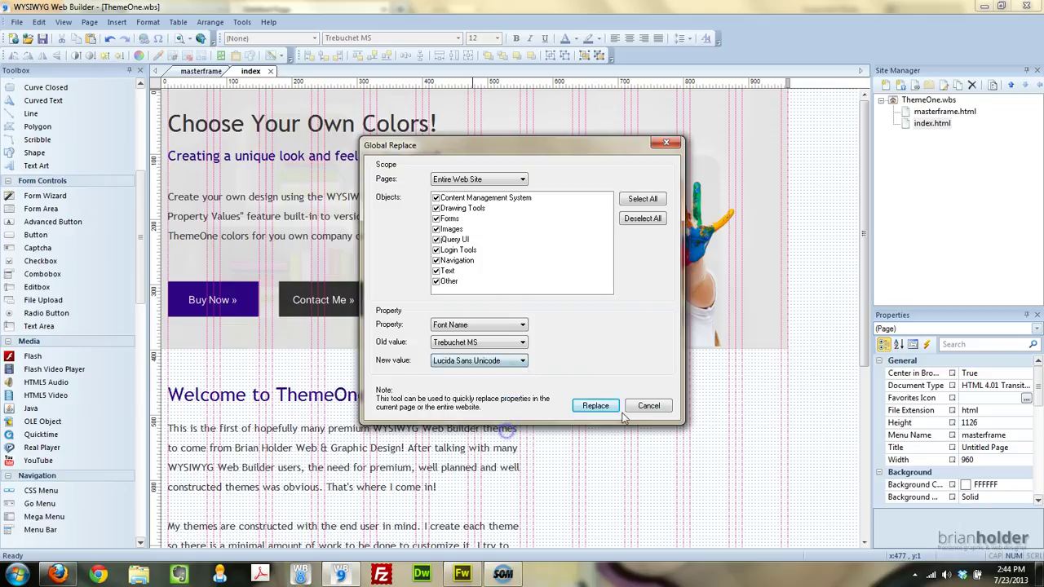
pyautogui.click(593, 404)
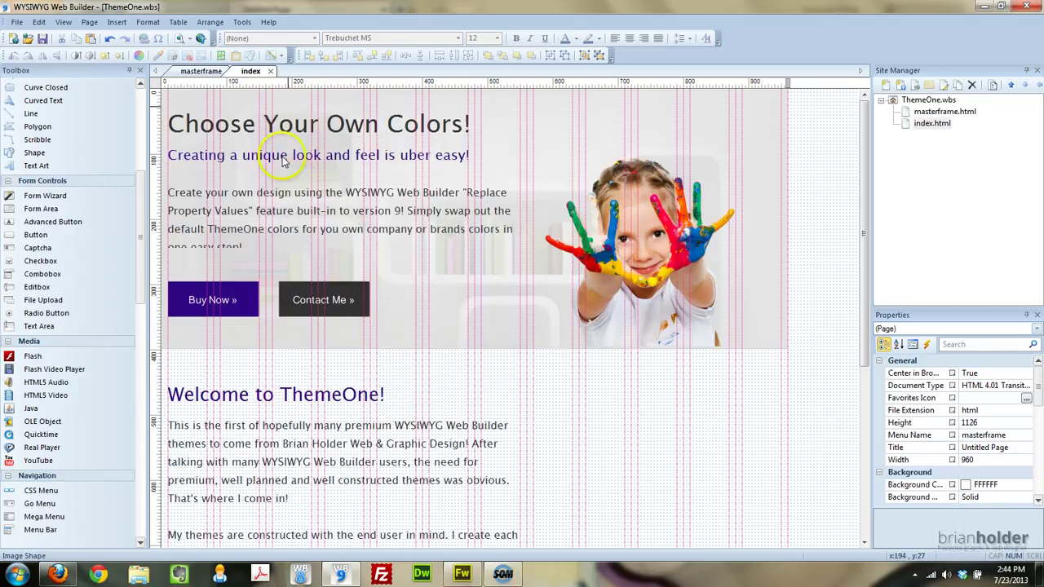
# Select the quote text box on the index page
pyautogui.click(292, 200)
pyautogui.click(589, 420)
pyautogui.scroll(-5, 589, 420)
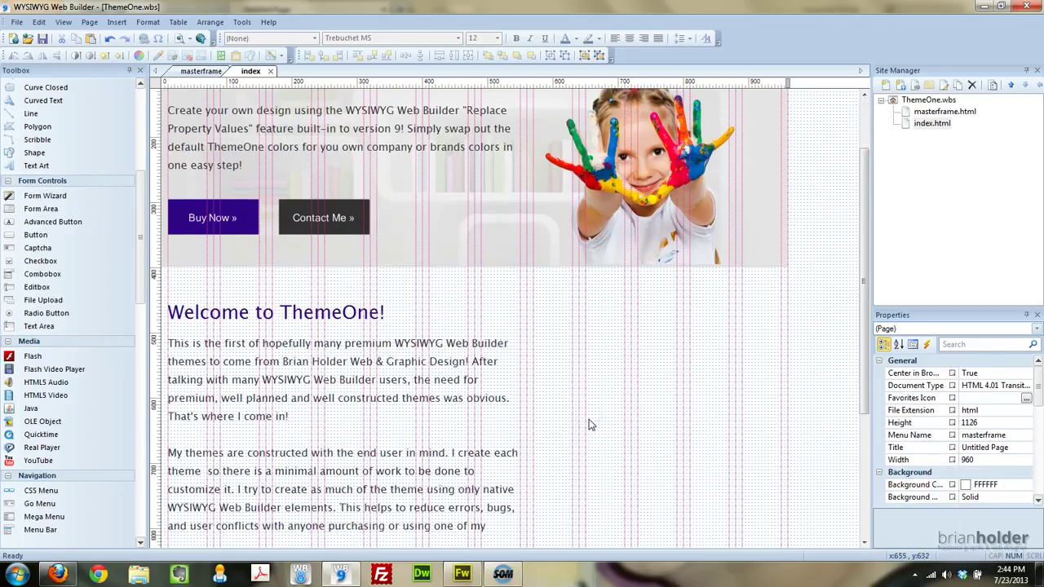
pyautogui.click(589, 425)
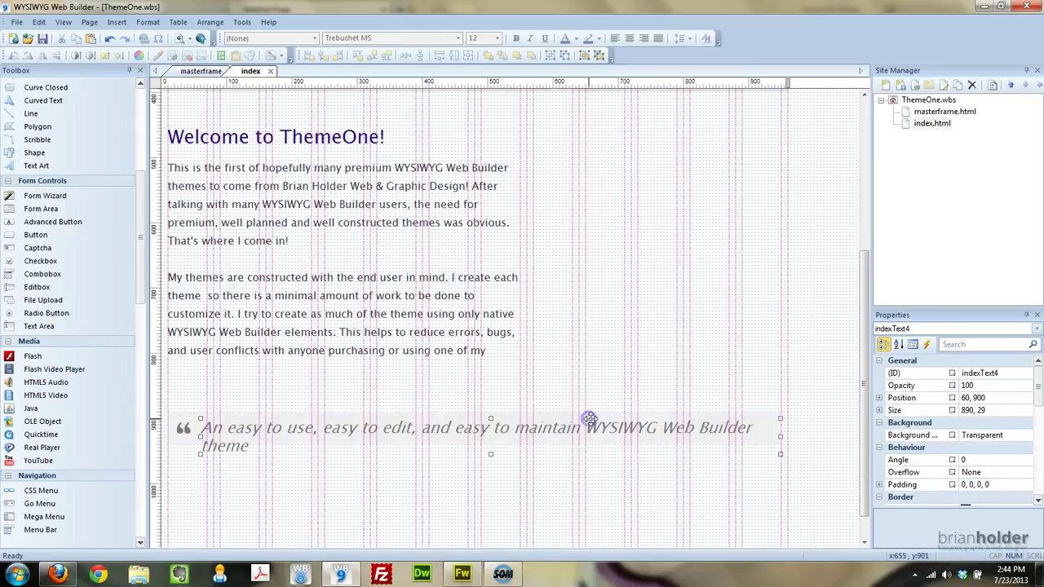
pyautogui.click(282, 488)
pyautogui.click(257, 441)
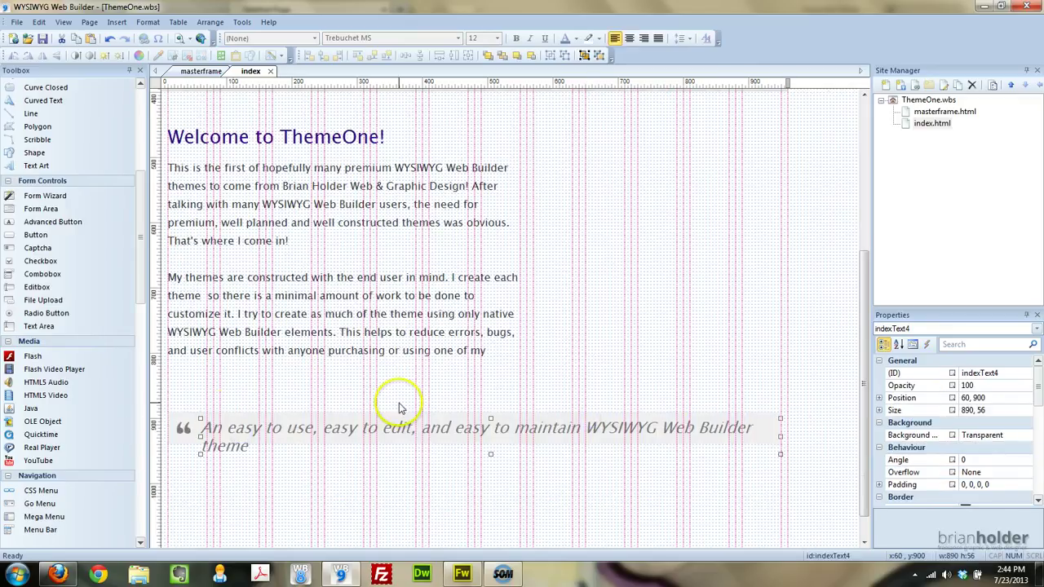
# Set all the quote text to font size 16 so it fits on one line
pyautogui.doubleClick(245, 436)
pyautogui.moveTo(249, 447); pyautogui.dragTo(183, 425)
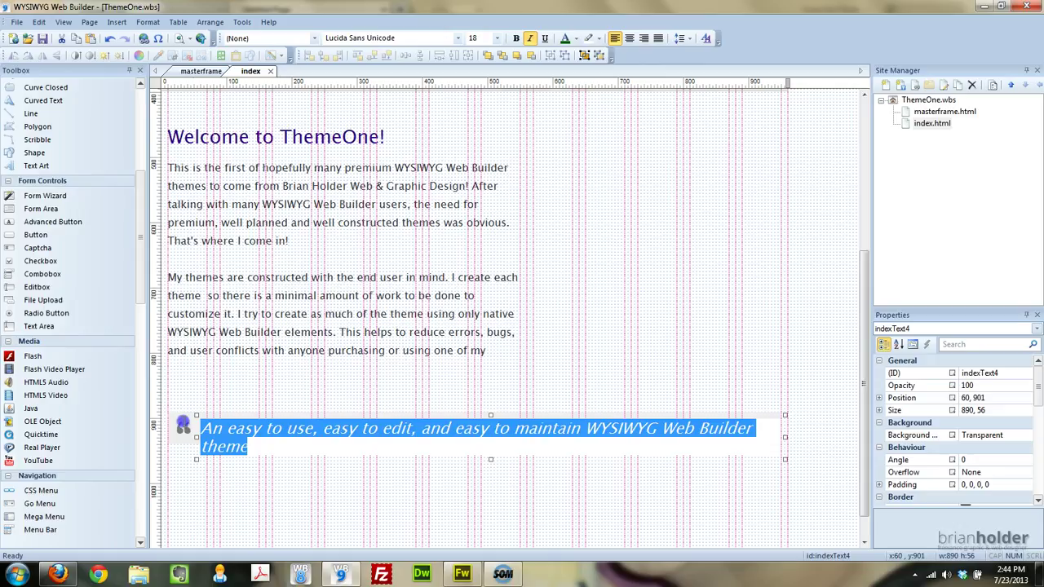
pyautogui.click(496, 37)
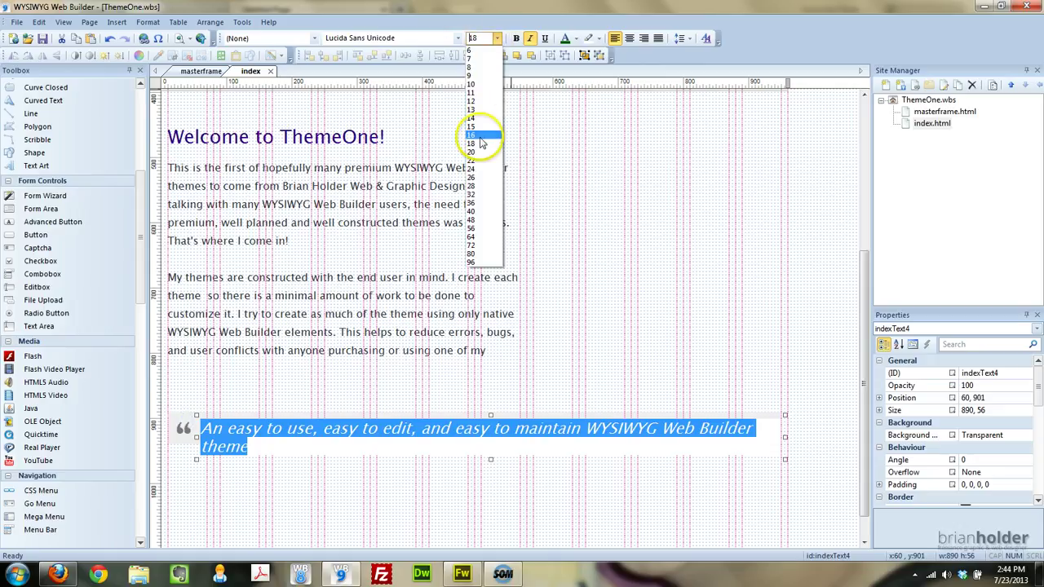
pyautogui.click(479, 135)
pyautogui.click(827, 291)
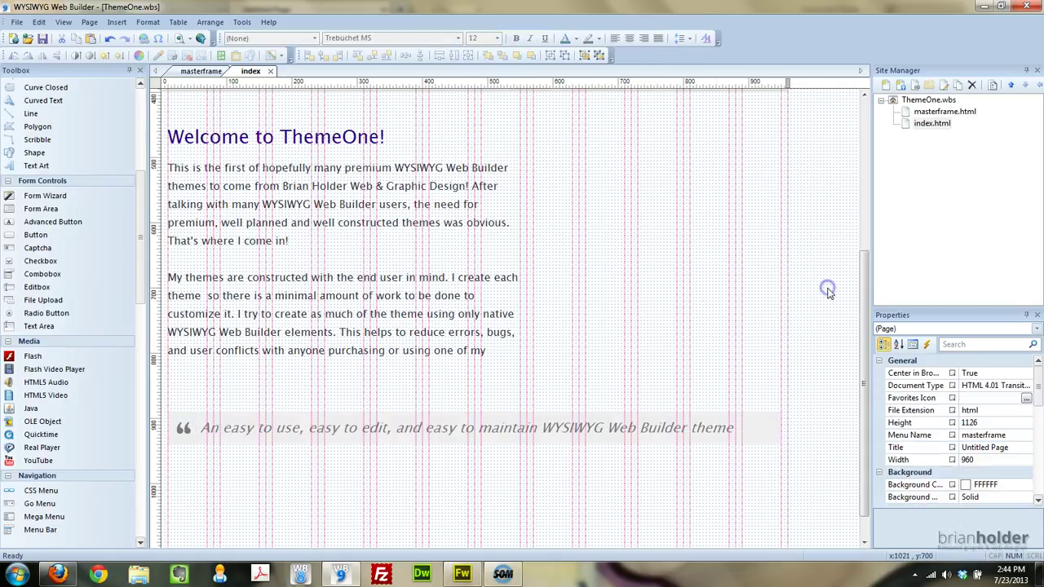
pyautogui.scroll(3, 471, 385)
pyautogui.scroll(2, 471, 386)
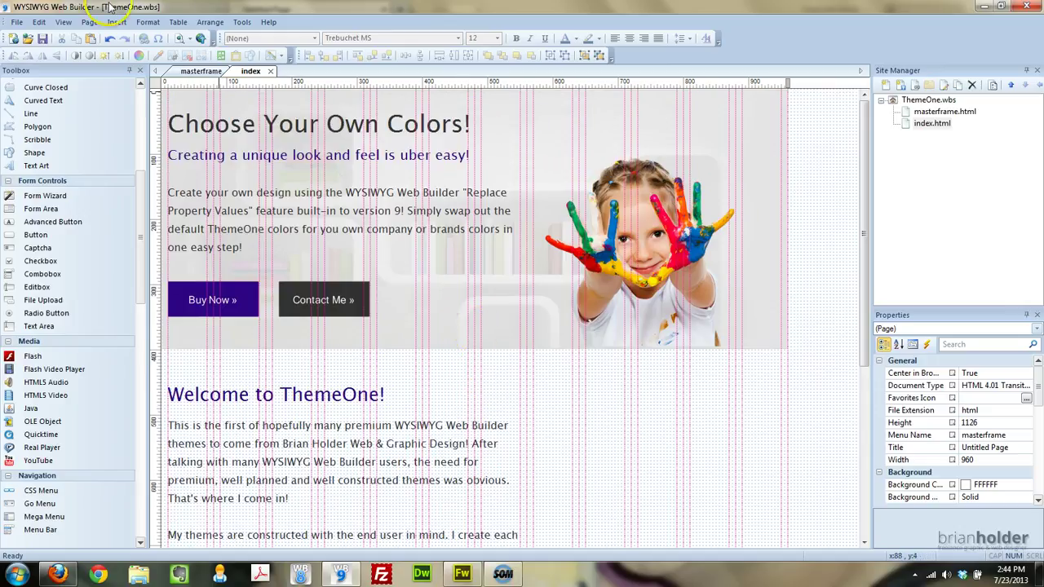
# Preview the updated index page in Firefox and scroll through the Lucida Sans Unicode text and single-line quote
pyautogui.click(201, 38)
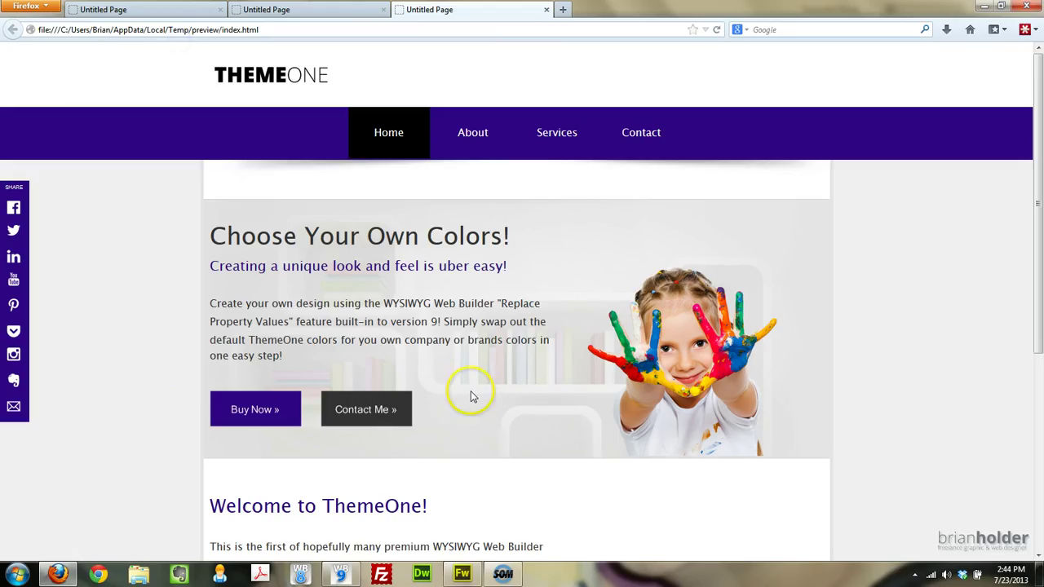
pyautogui.scroll(-2, 177, 353)
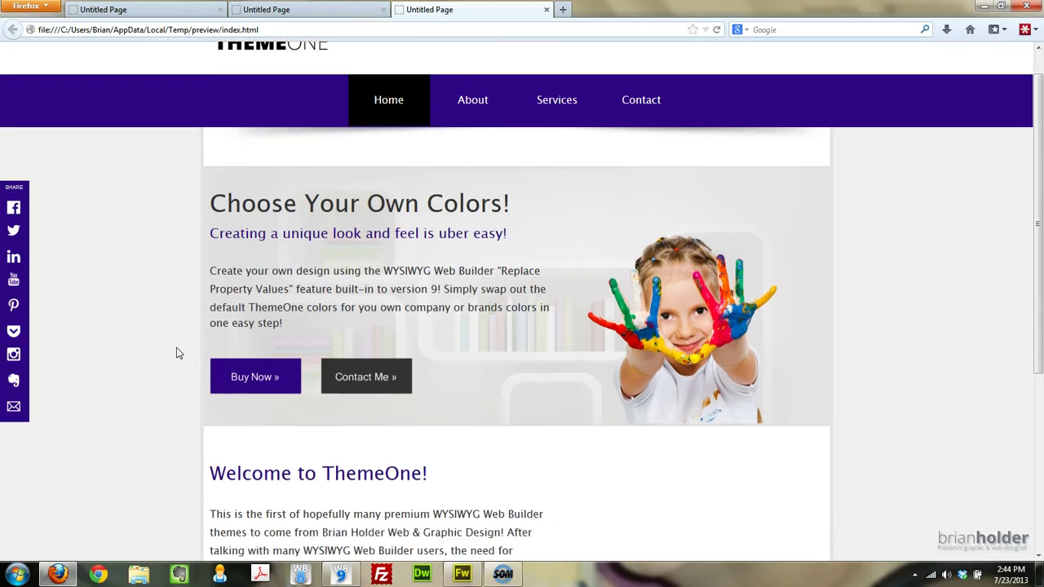
pyautogui.scroll(-5, 177, 353)
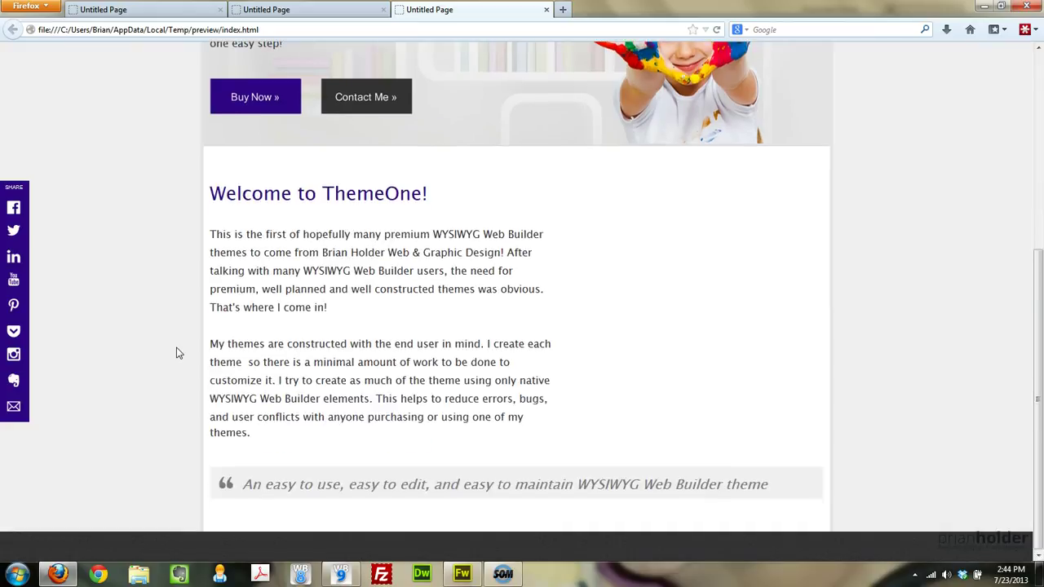
pyautogui.scroll(1, 179, 353)
pyautogui.click(169, 352)
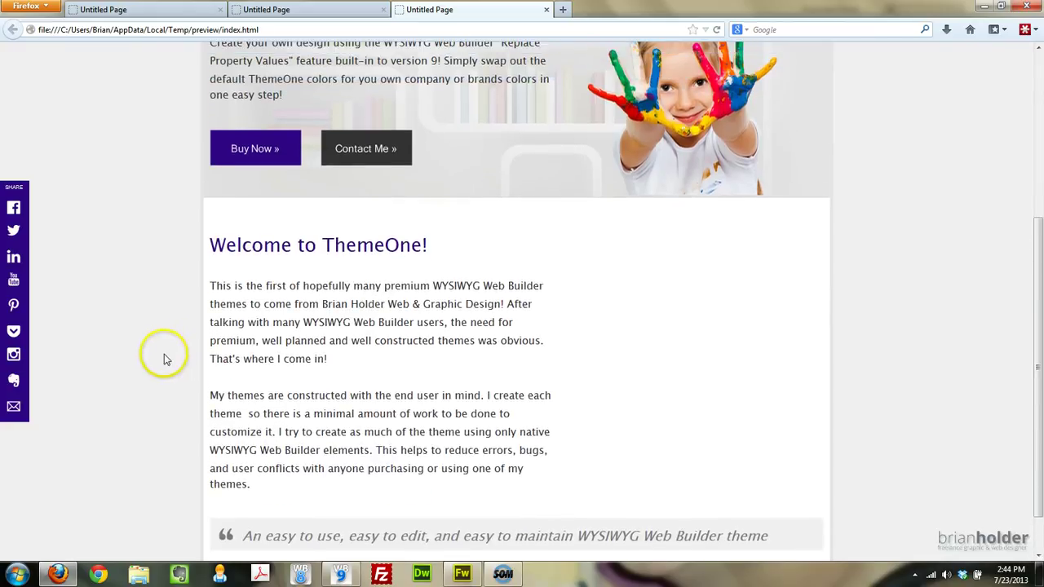
pyautogui.scroll(5, 164, 354)
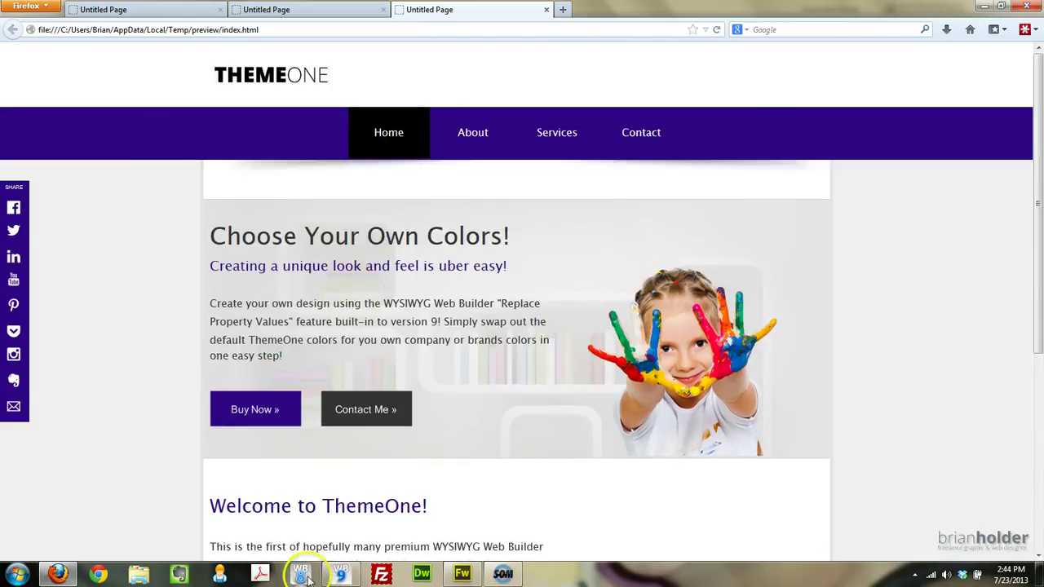
# Switch from Firefox back to the ThemeOne index page in WYSIWYG Web Builder
pyautogui.click(301, 575)
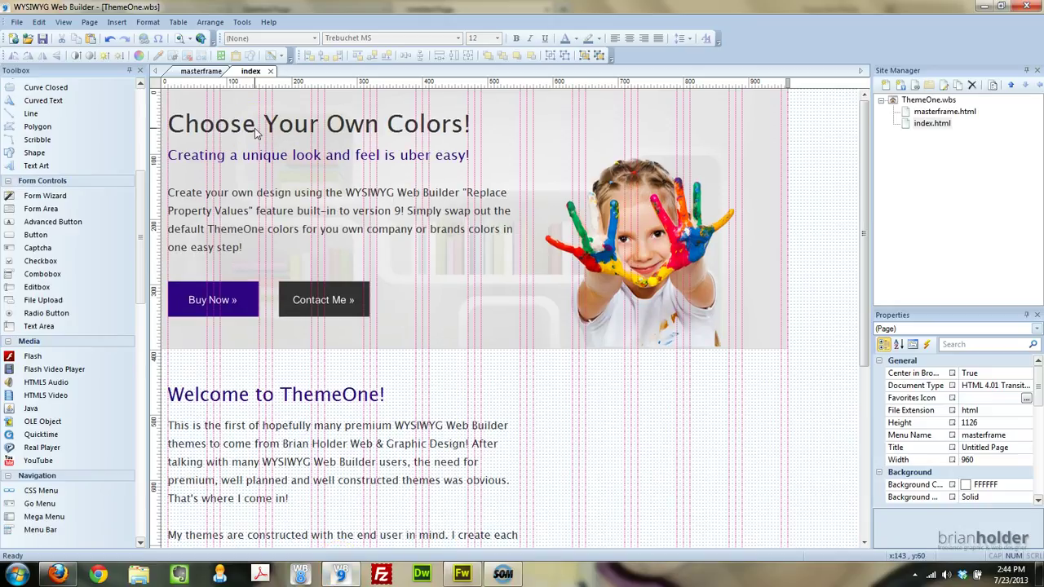